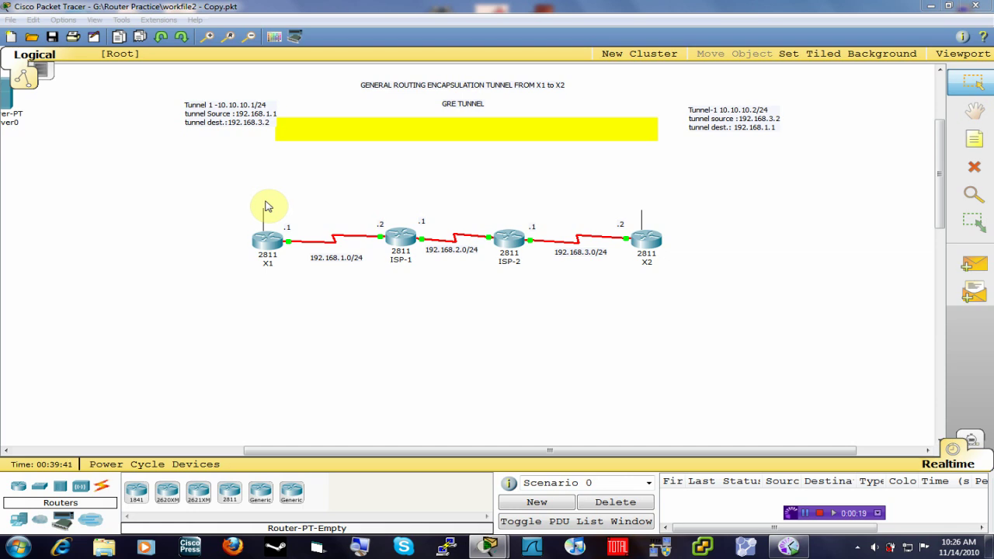
pyautogui.moveTo(240, 195); pyautogui.dragTo(295, 270)
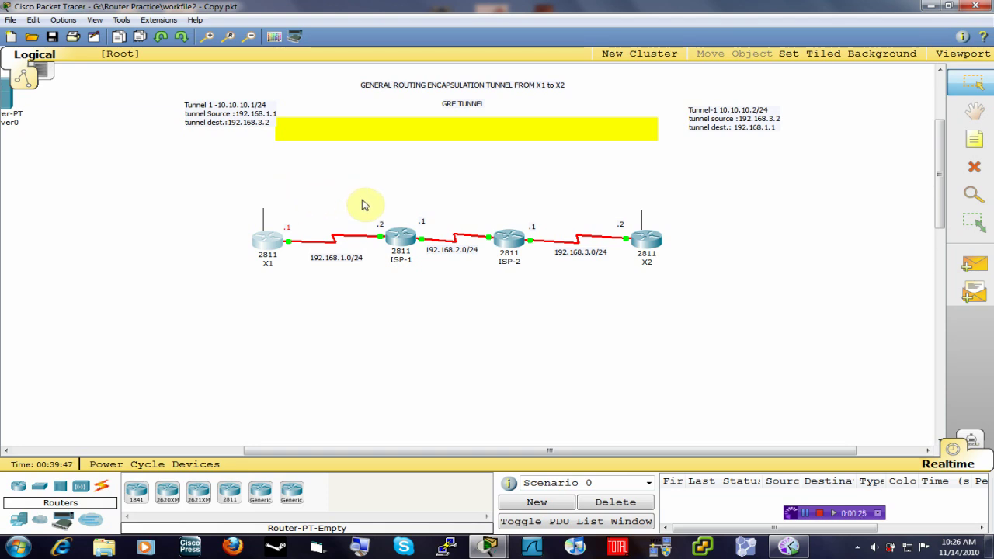
pyautogui.moveTo(363, 186); pyautogui.dragTo(544, 298)
pyautogui.moveTo(188, 190); pyautogui.dragTo(292, 268)
pyautogui.moveTo(614, 184); pyautogui.dragTo(706, 303)
pyautogui.moveTo(206, 191); pyautogui.dragTo(328, 305)
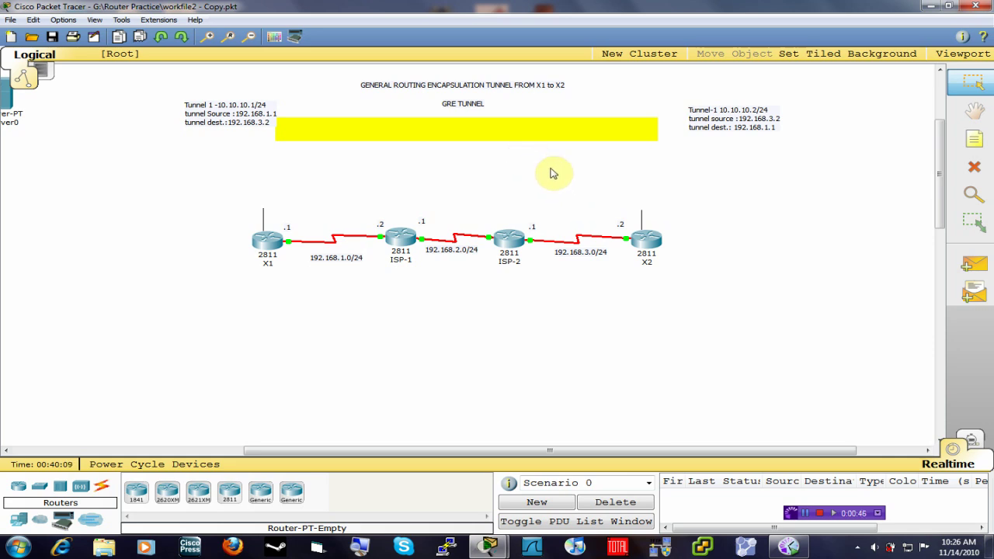
# Move the yellow bar and its GRE TUNNEL label just above the X1-to-X2 routers, and bring X1's tunnel note down closer to them
pyautogui.moveTo(508, 138); pyautogui.dragTo(492, 218)
pyautogui.moveTo(463, 104); pyautogui.dragTo(454, 211)
pyautogui.click(461, 167)
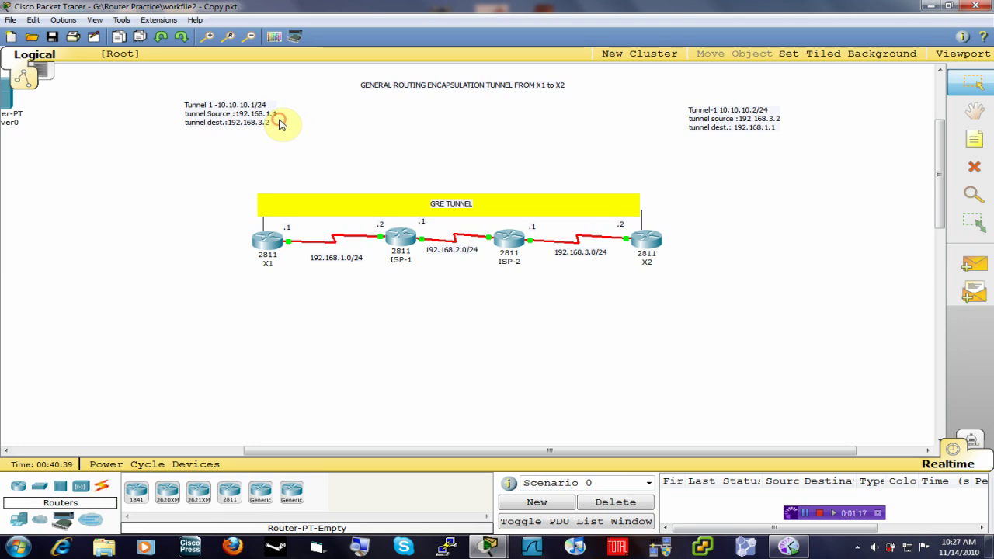
pyautogui.moveTo(277, 118); pyautogui.dragTo(281, 152)
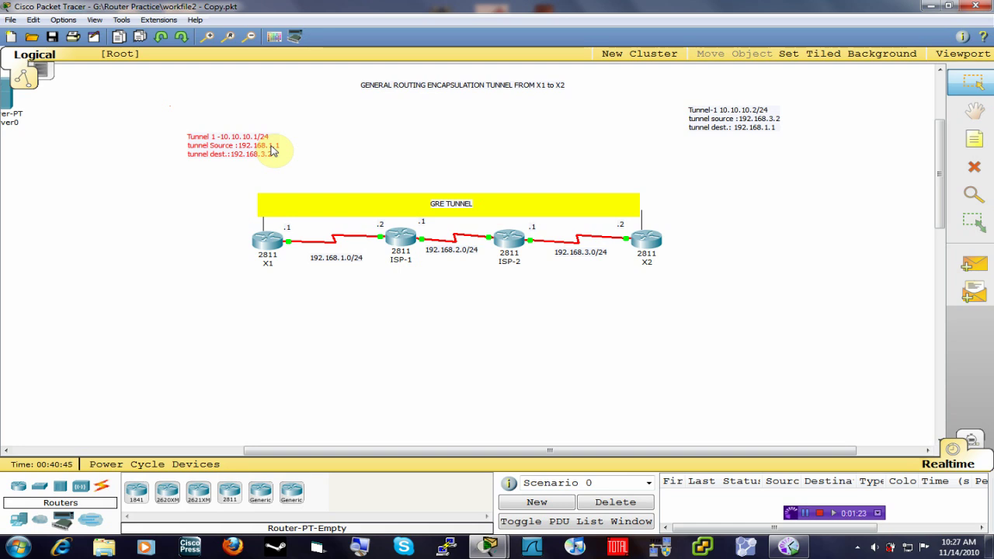
pyautogui.moveTo(270, 153); pyautogui.dragTo(273, 166)
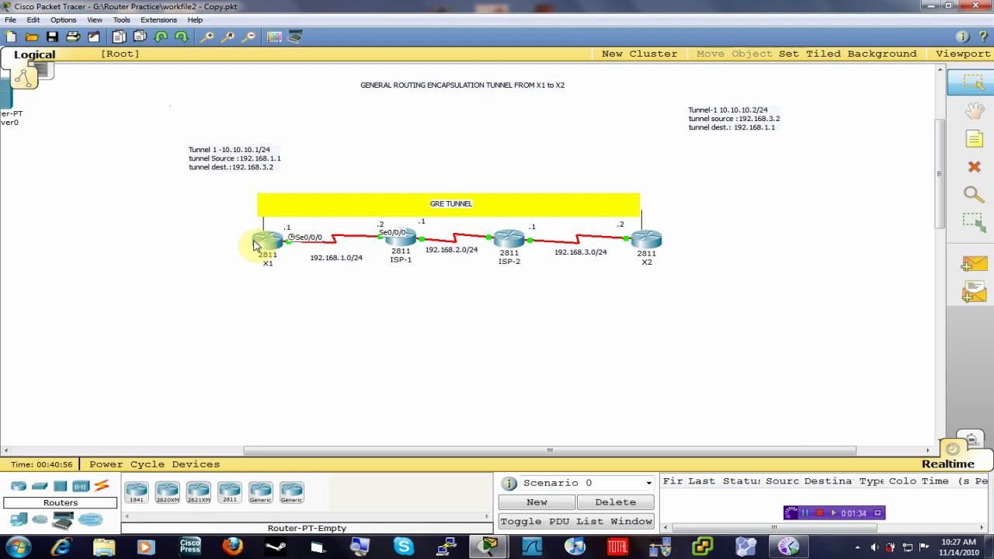
# Inspect X1's port details and the serial interface labels on the links at X1 and X2
pyautogui.moveTo(256, 243)
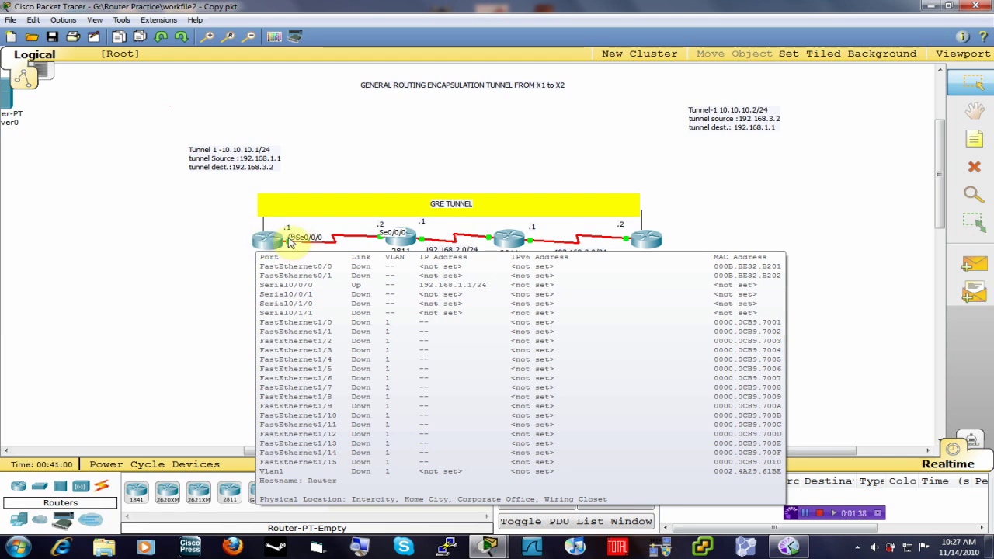
pyautogui.moveTo(225, 245)
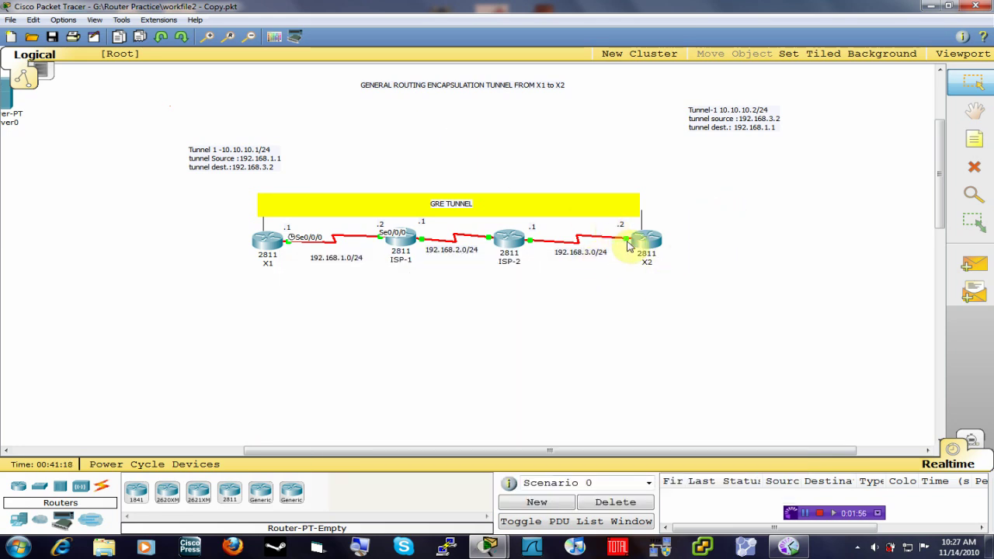
pyautogui.moveTo(627, 245)
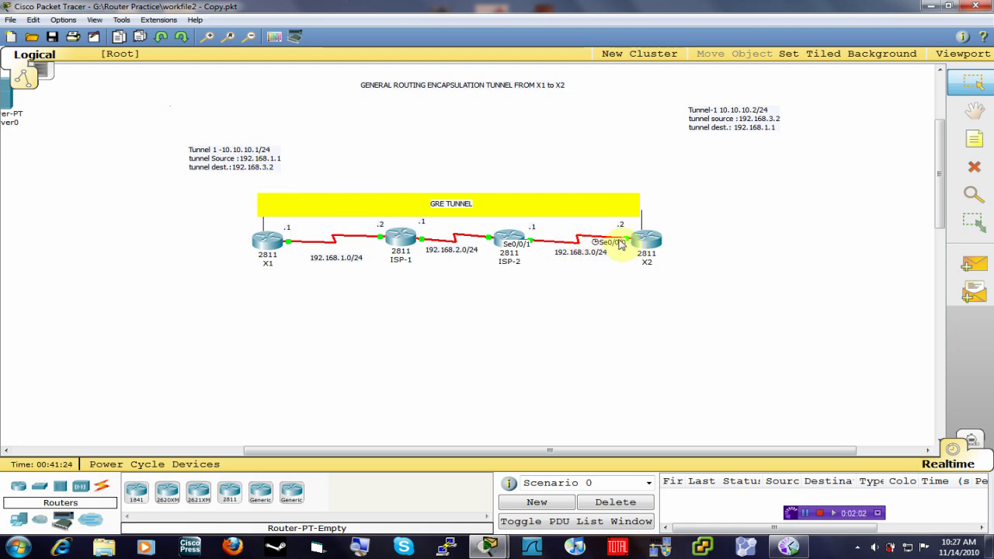
pyautogui.moveTo(160, 122); pyautogui.dragTo(292, 190)
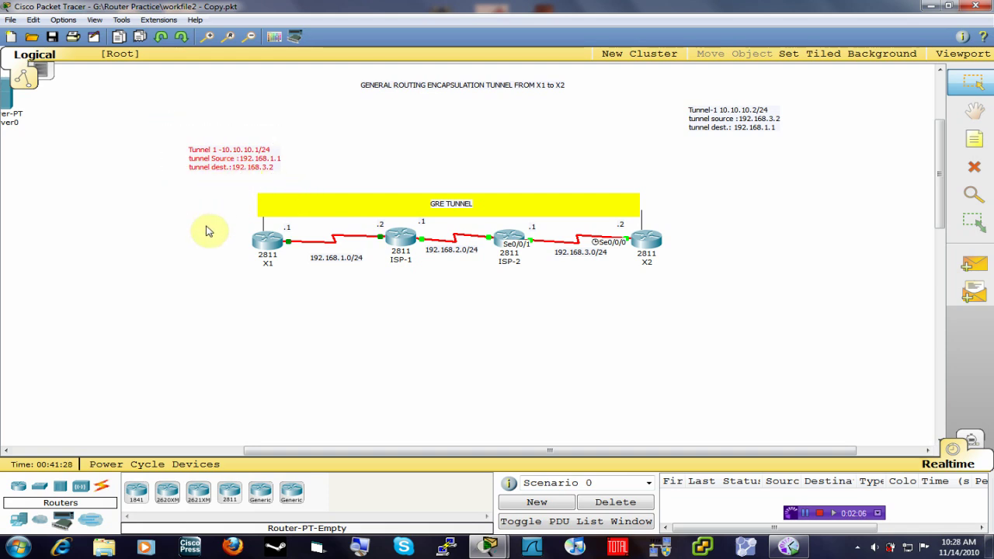
# Move the X1 and X2 tunnel notes down beside the matching ends of the yellow GRE tunnel bar
pyautogui.moveTo(710, 120); pyautogui.dragTo(677, 165)
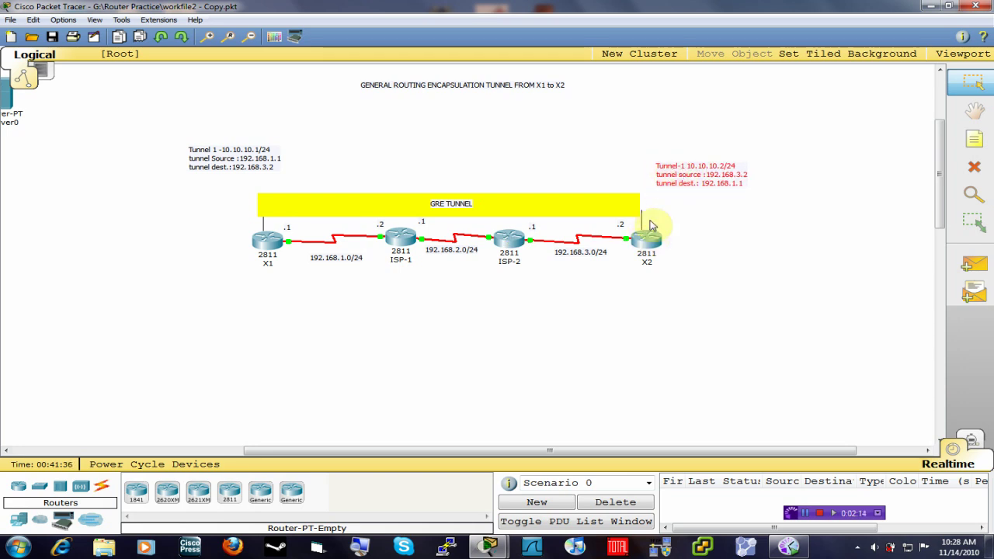
pyautogui.doubleClick(660, 176)
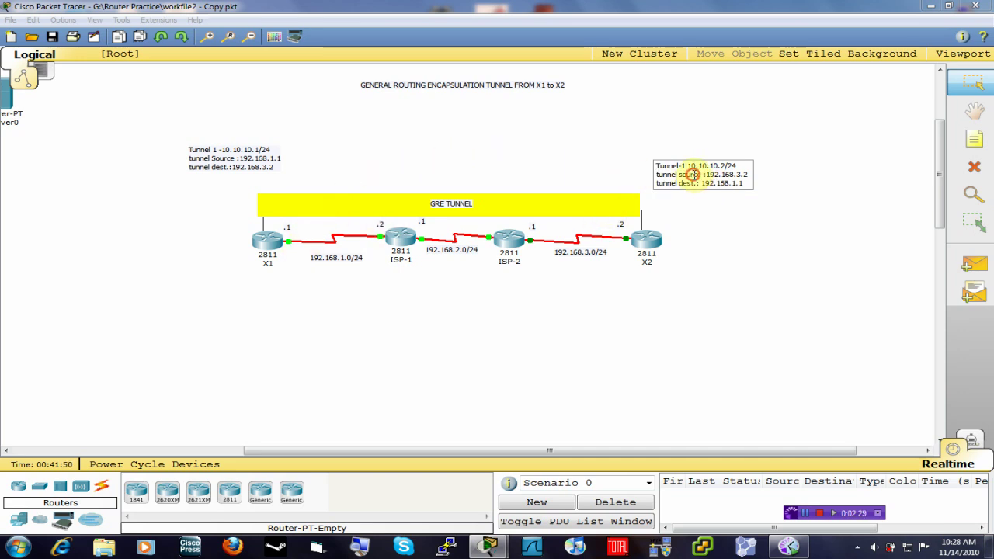
pyautogui.click(674, 144)
pyautogui.click(680, 182)
pyautogui.moveTo(264, 154); pyautogui.dragTo(256, 194)
pyautogui.moveTo(687, 181); pyautogui.dragTo(681, 205)
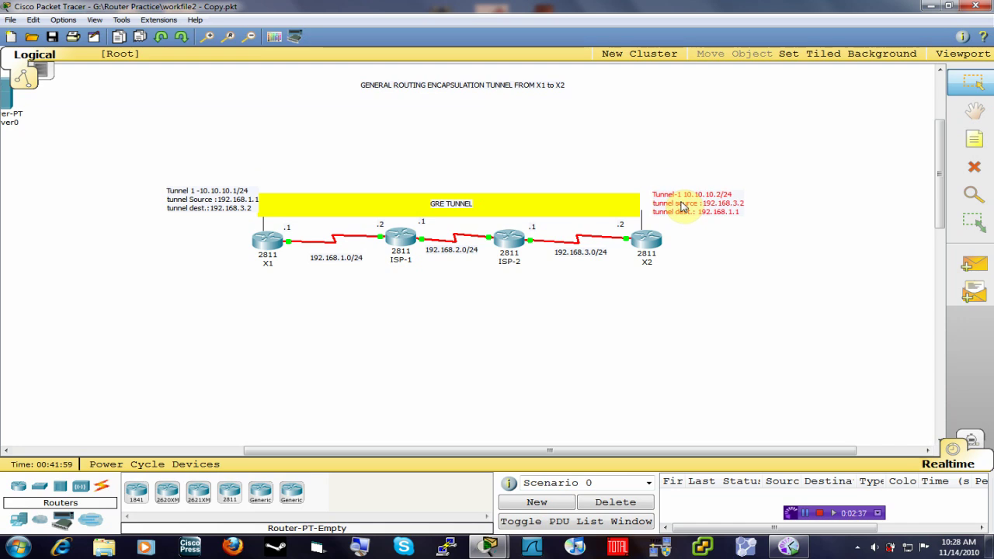
# Review the tunnel interface addresses written in the X1 and X2 notes
pyautogui.doubleClick(169, 191)
pyautogui.click(647, 194)
pyautogui.doubleClick(657, 194)
pyautogui.moveTo(652, 194); pyautogui.dragTo(732, 192)
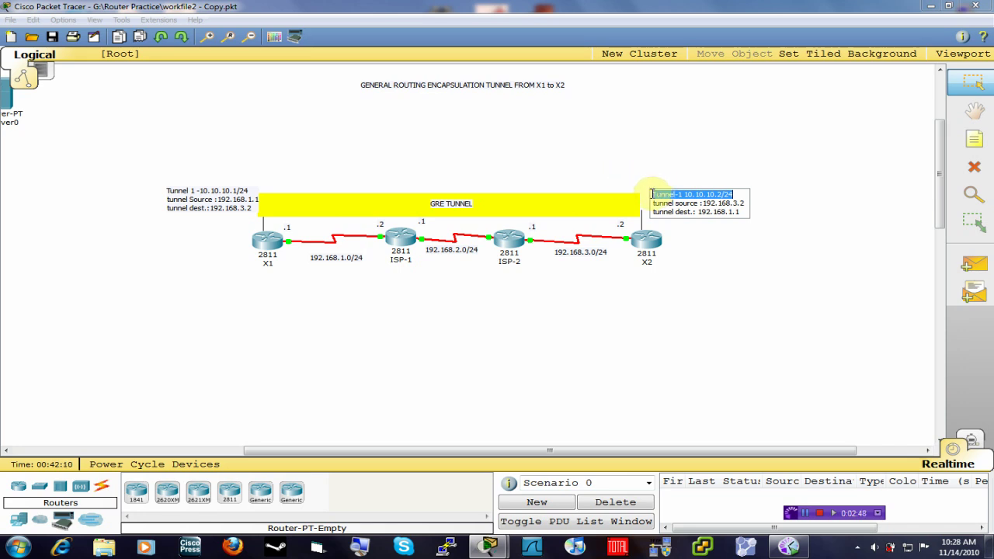
pyautogui.click(247, 192)
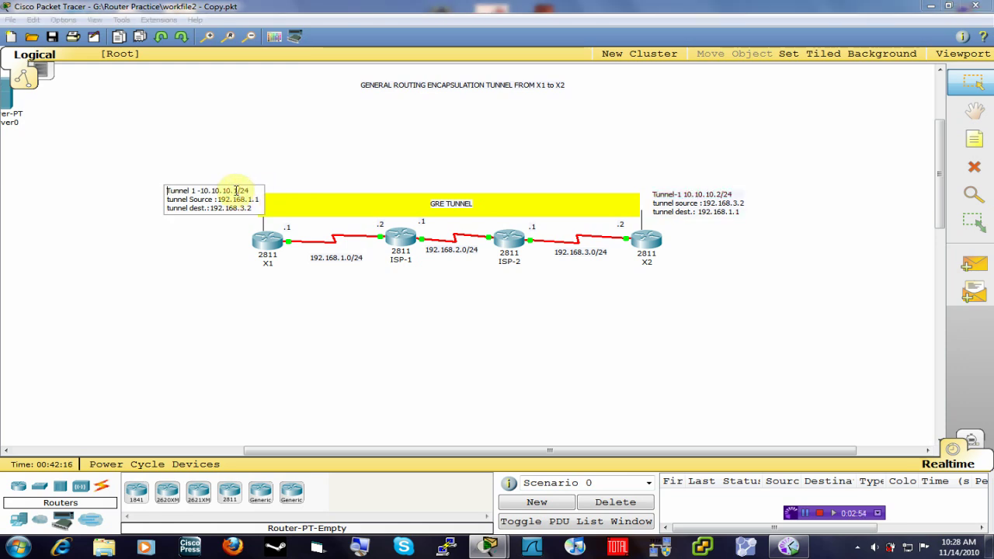
pyautogui.moveTo(251, 191); pyautogui.dragTo(200, 192)
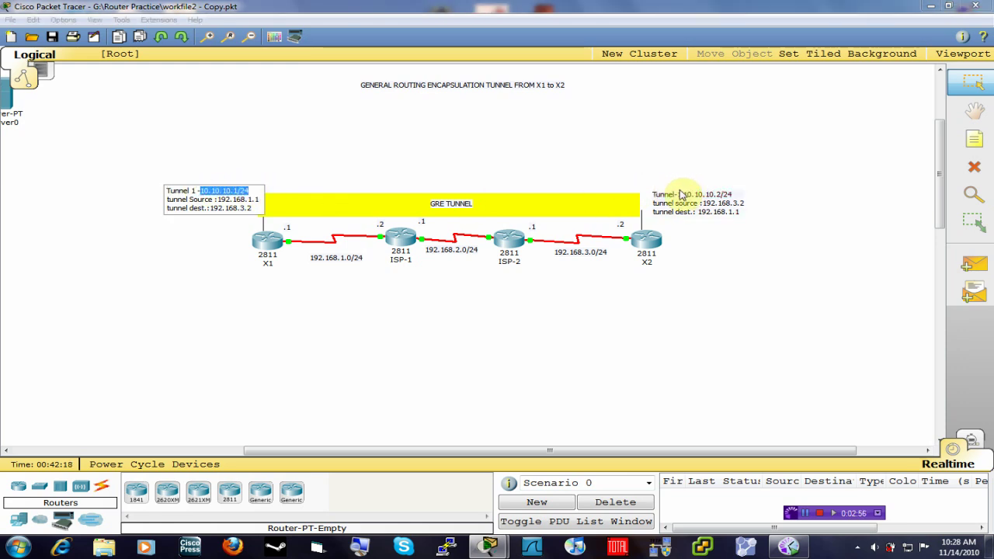
pyautogui.click(651, 193)
pyautogui.moveTo(652, 194); pyautogui.dragTo(732, 195)
pyautogui.click(681, 171)
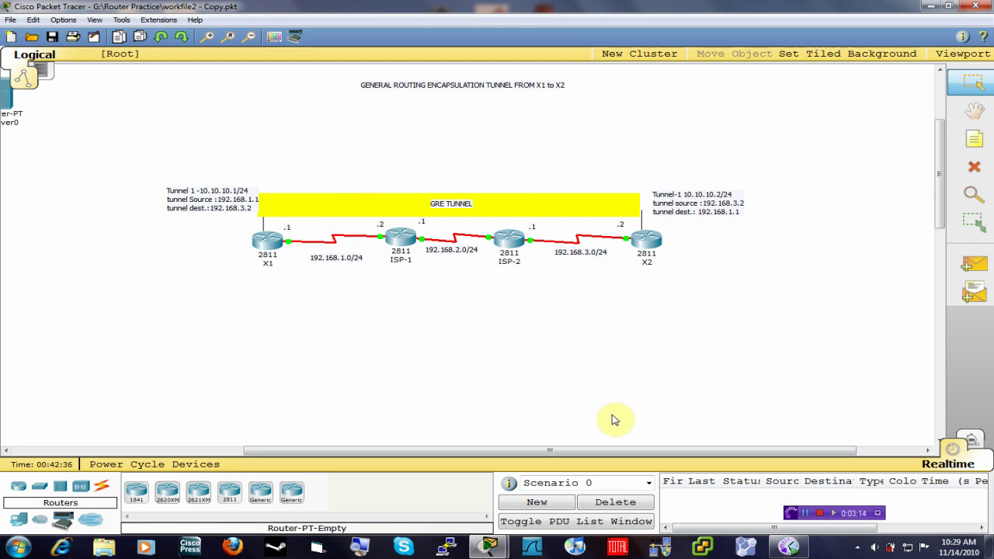
pyautogui.moveTo(581, 453); pyautogui.dragTo(380, 457)
pyautogui.click(563, 247)
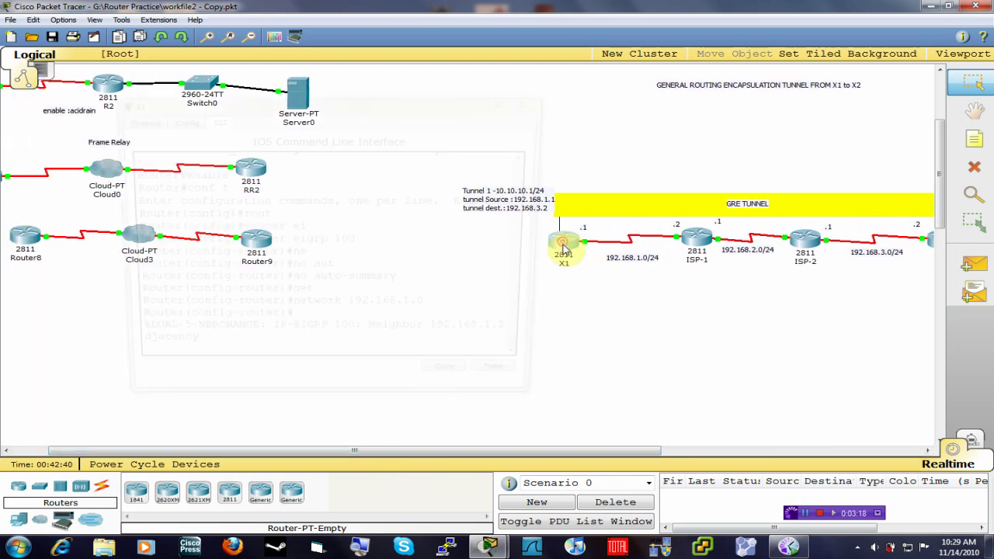
pyautogui.click(572, 245)
pyautogui.moveTo(427, 103); pyautogui.dragTo(322, 85)
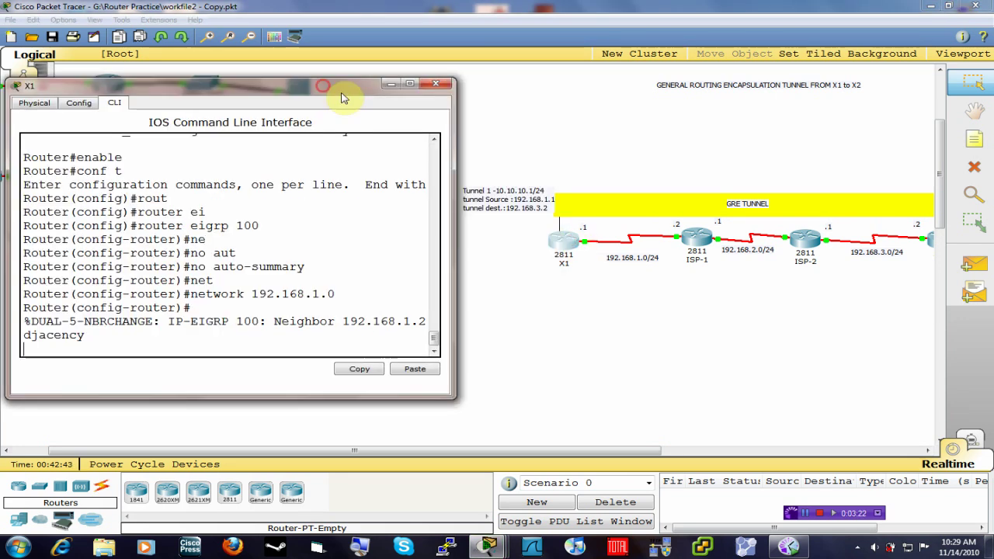
pyautogui.click(390, 85)
# Send a simple PDU from router X2 to router X1 to test connectivity
pyautogui.moveTo(609, 452); pyautogui.dragTo(732, 438)
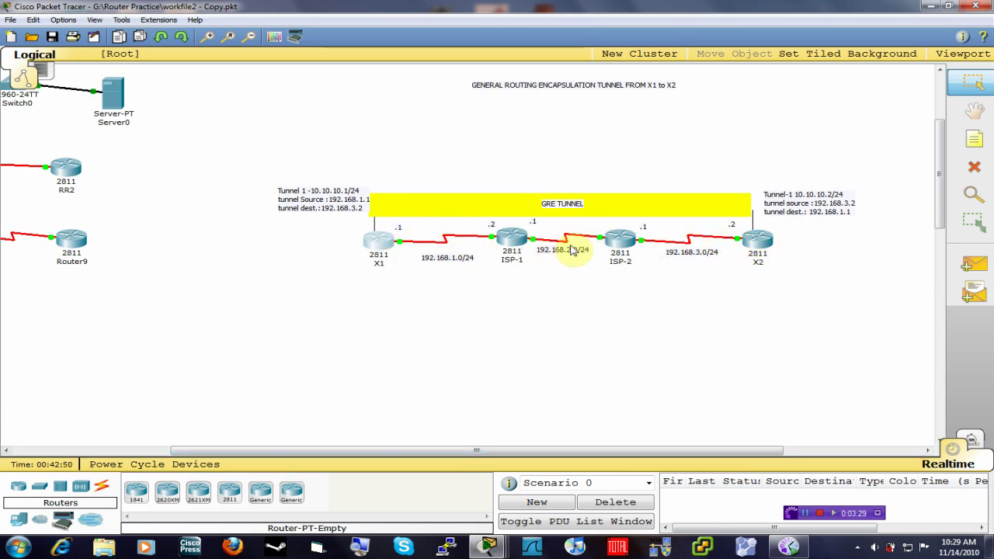
pyautogui.click(966, 266)
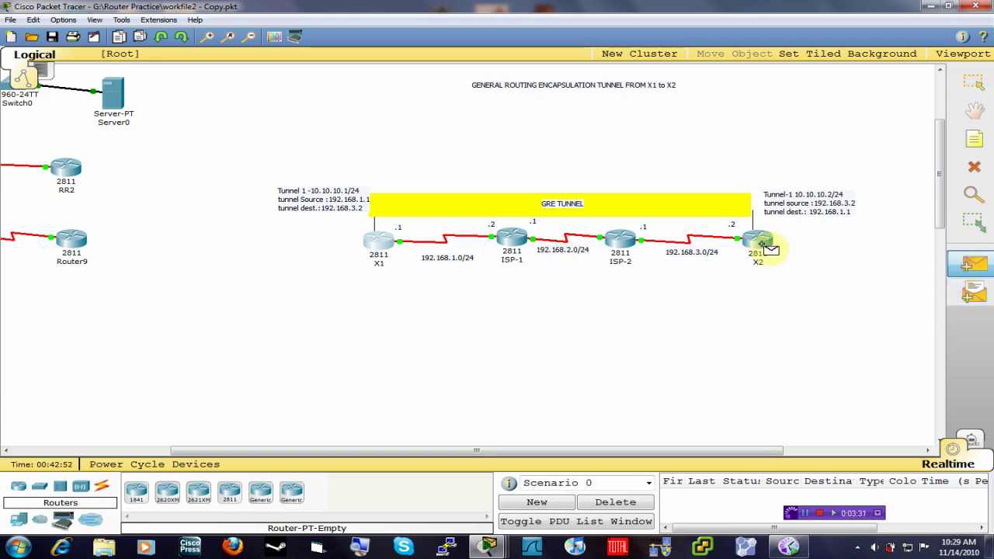
pyautogui.click(765, 246)
pyautogui.click(378, 242)
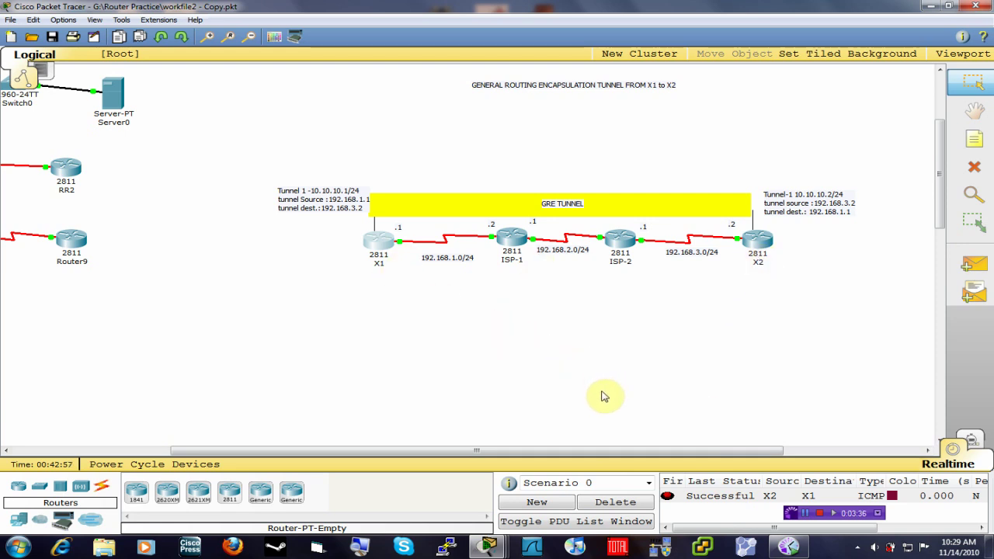
# Open X1's command line, leave the EIGRP router configuration with ^Z, and enter global configuration mode with conf t
pyautogui.moveTo(615, 450); pyautogui.dragTo(423, 450)
pyautogui.click(612, 247)
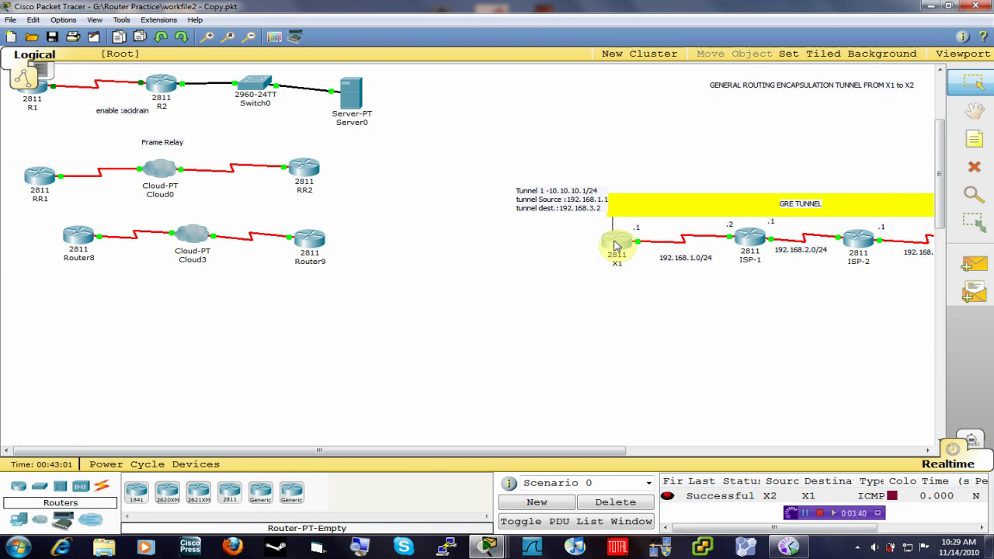
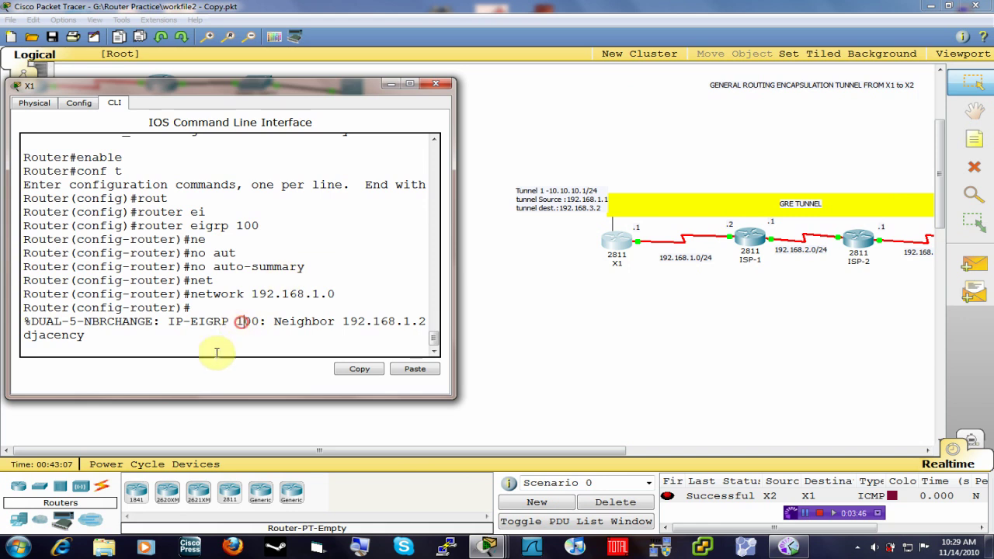
pyautogui.press('Return')
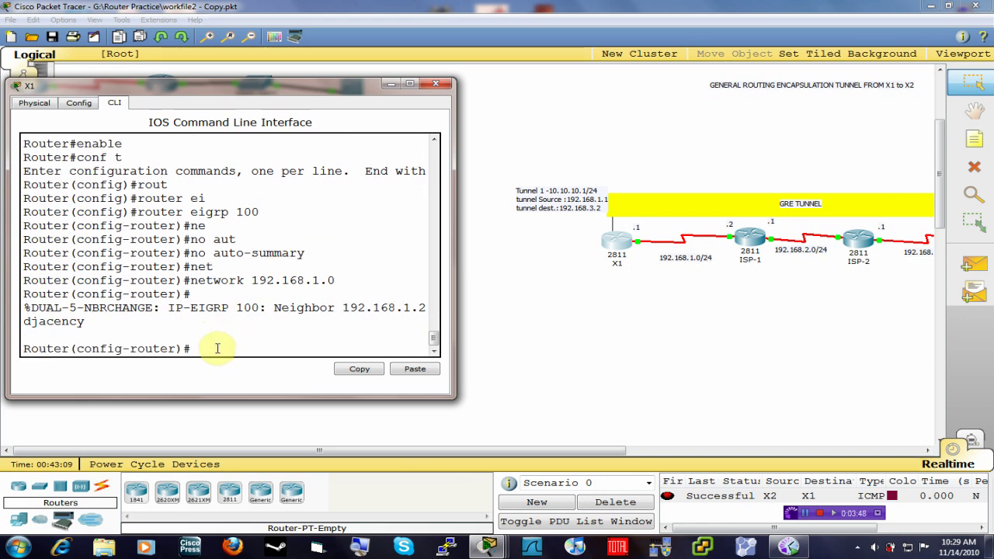
pyautogui.hotkey('ctrl', 'z')
pyautogui.press('Return')
pyautogui.write('enable')
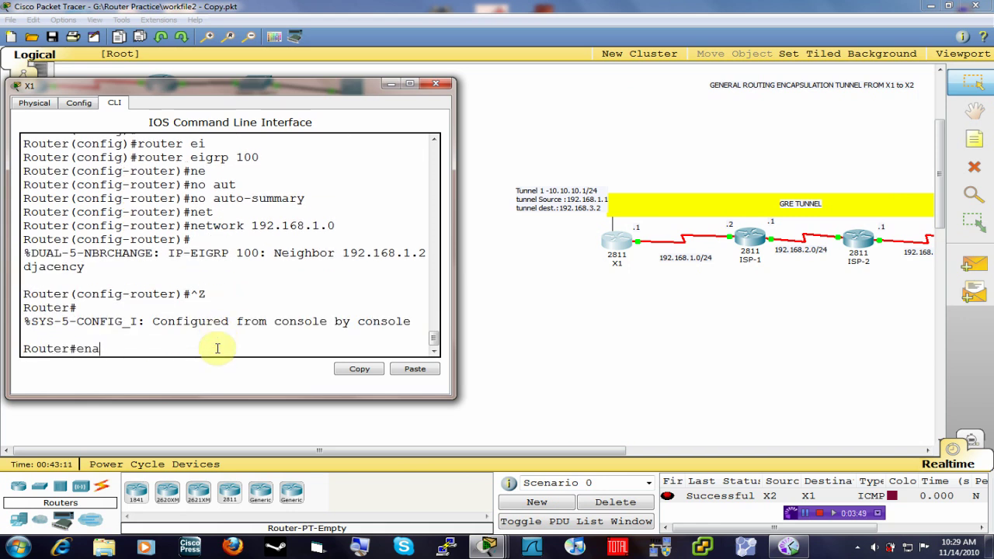
pyautogui.press('Return')
pyautogui.write('conf t')
pyautogui.press('Return')
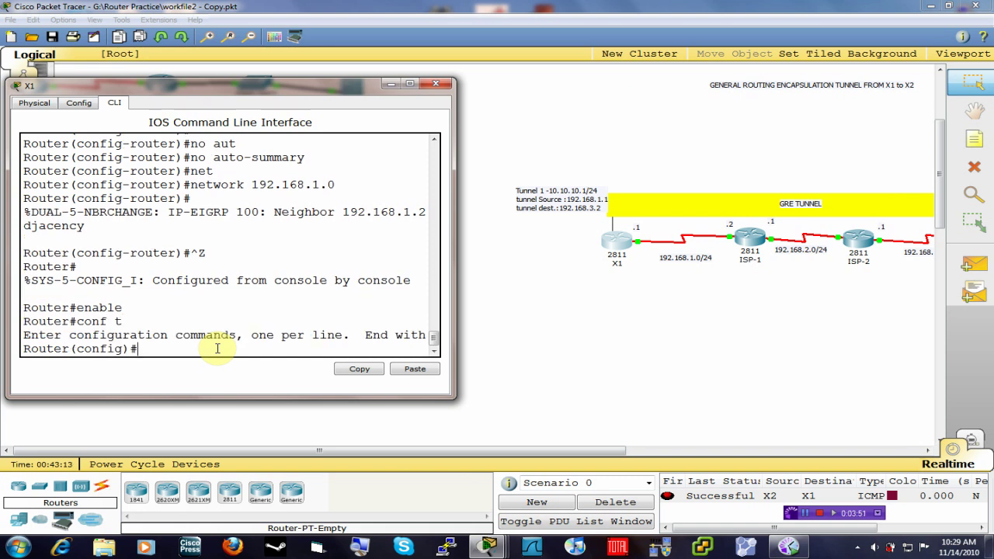
# Create interface tunnel 1 on X1, checking the help for the allowed tunnel interface numbers
pyautogui.write('t')
pyautogui.press('BackSpace')
pyautogui.write('int')
pyautogui.press('Tab')
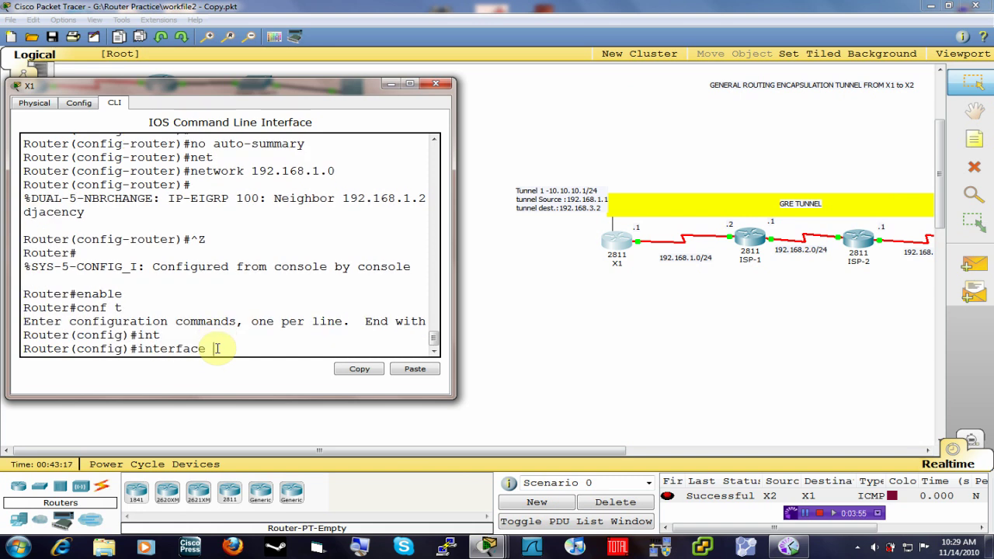
pyautogui.write('t')
pyautogui.press('Tab')
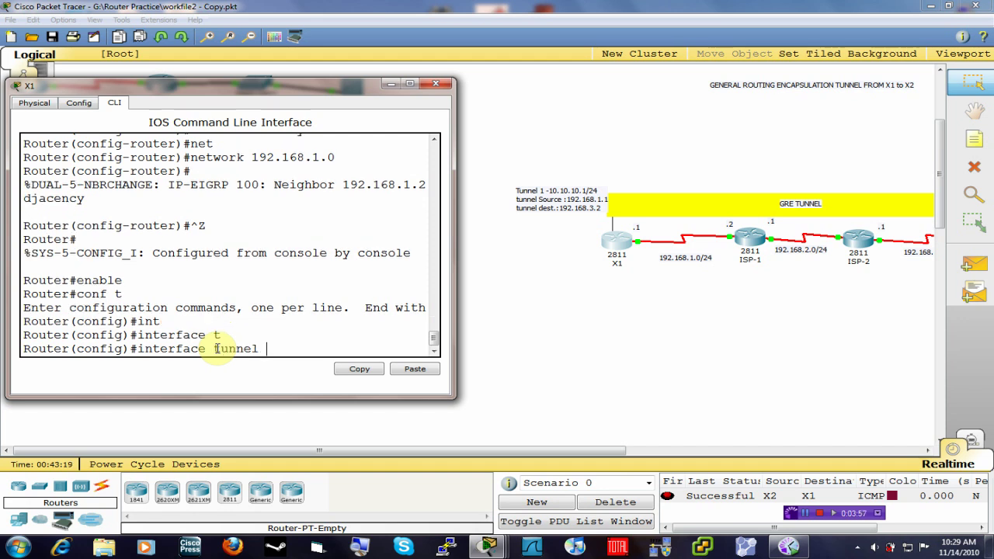
pyautogui.write('?')
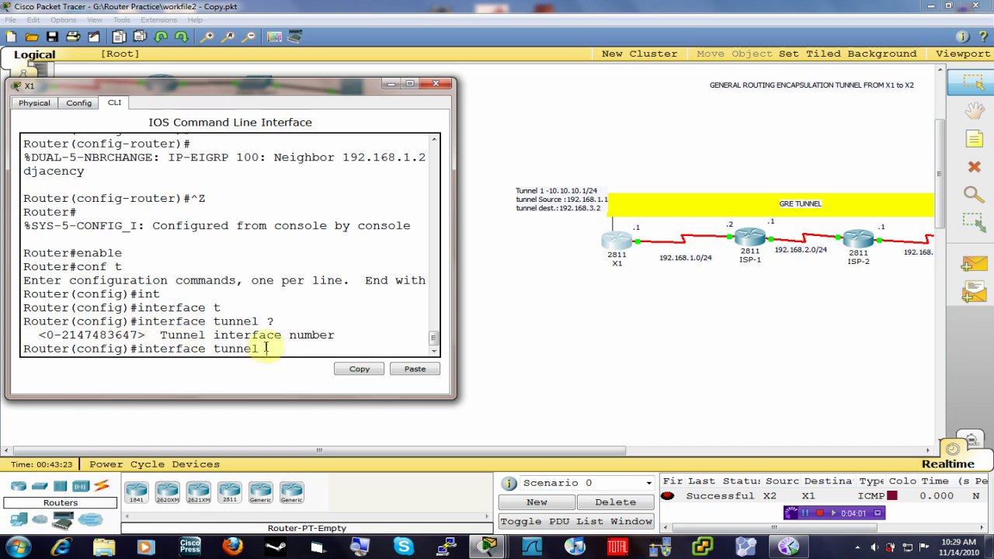
pyautogui.write('1')
pyautogui.press('Return')
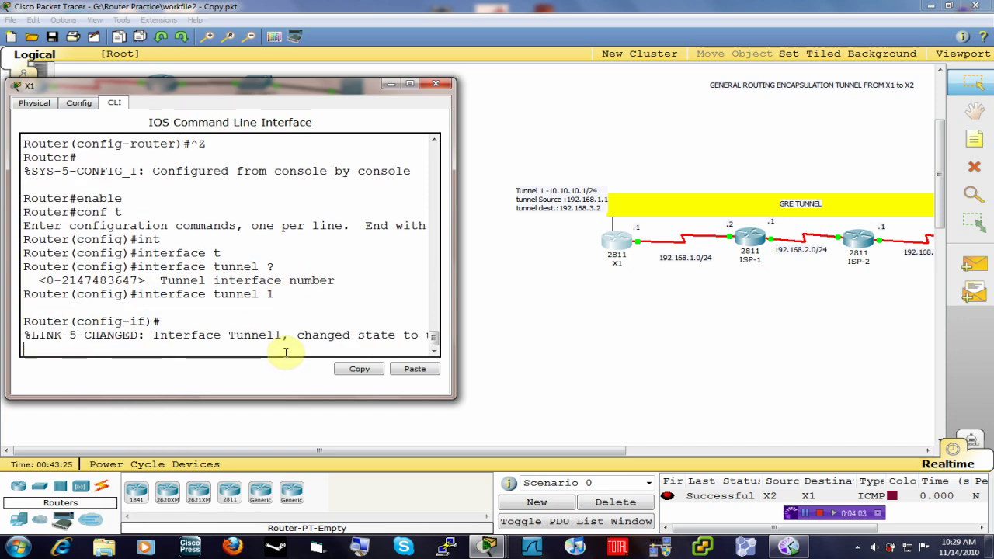
# Try to assign 10.10.10.1 with mask 255.255.255.0 to X1's tunnel 1, using ipad and ipaddress as the command
pyautogui.write('ipad10.1')
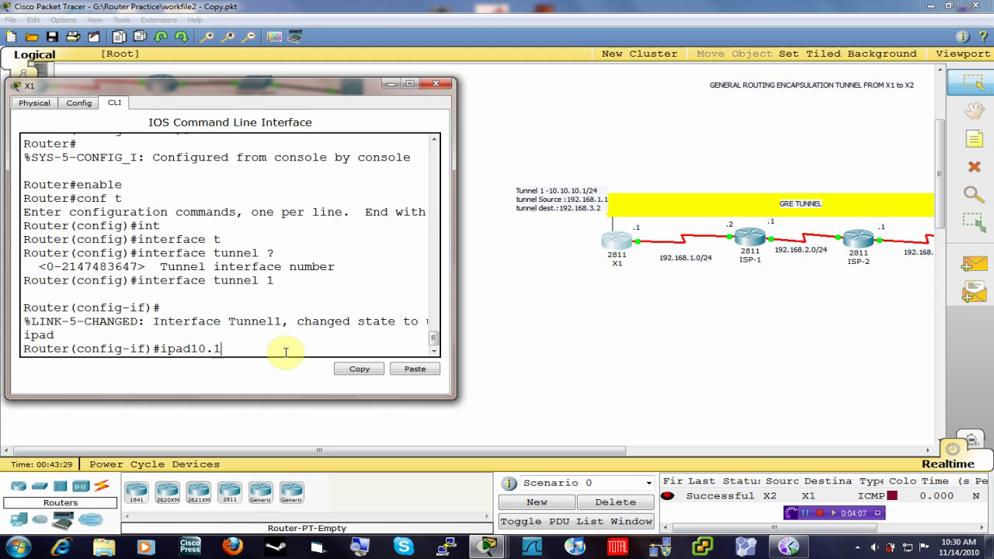
pyautogui.write('0.10.1 255.255.255.0')
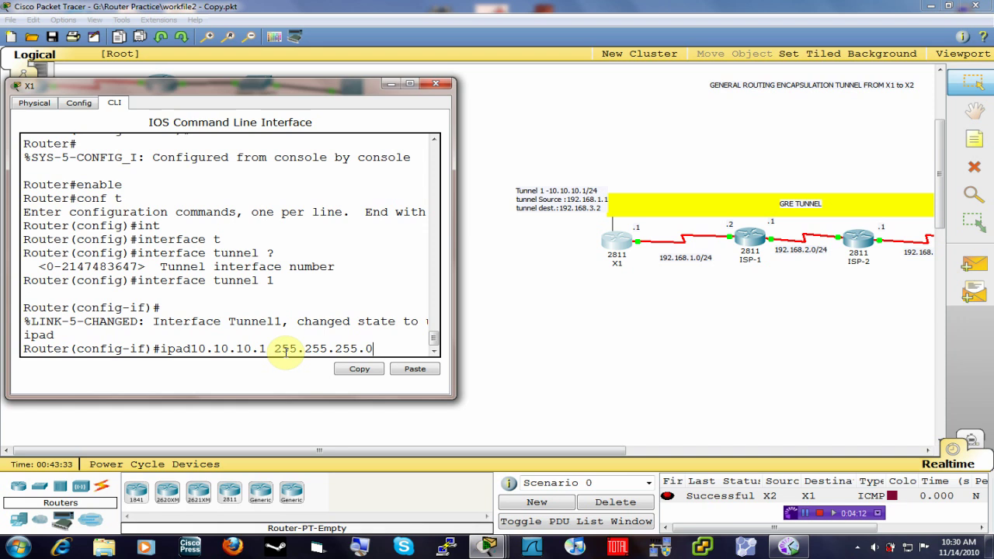
pyautogui.press('Return')
pyautogui.press('Up')
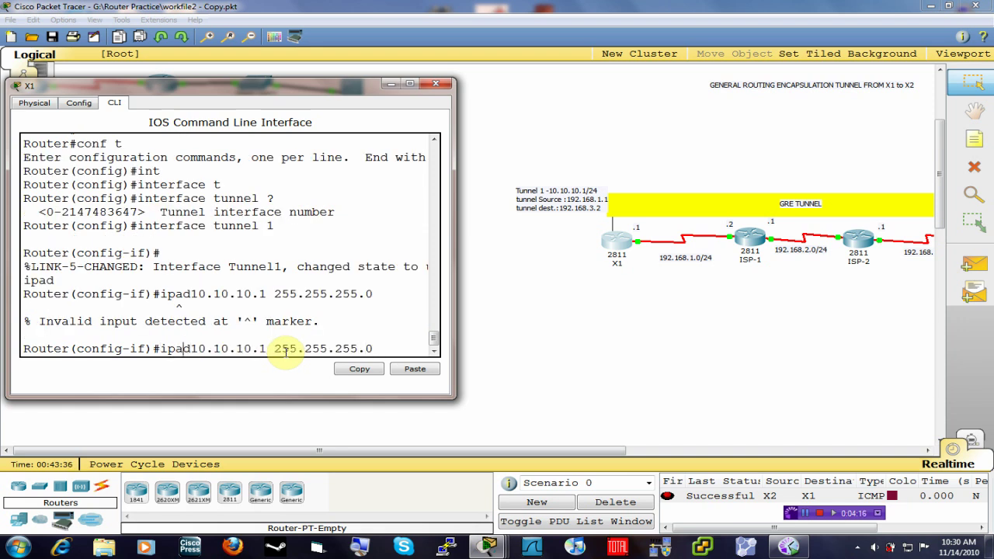
pyautogui.write('00')
pyautogui.press('BackSpace')
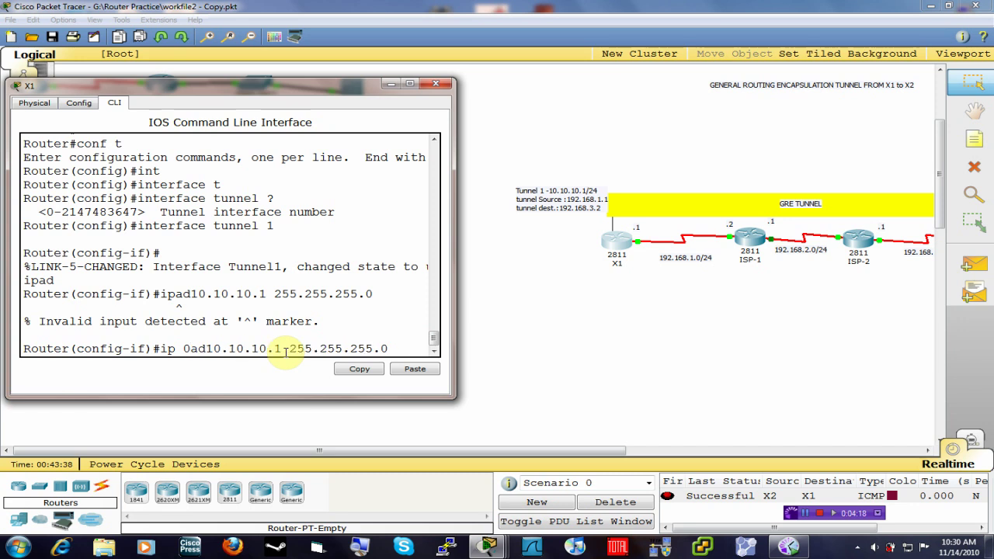
pyautogui.press('BackSpace')
pyautogui.press('BackSpace')
pyautogui.press('Right')
pyautogui.press('Right')
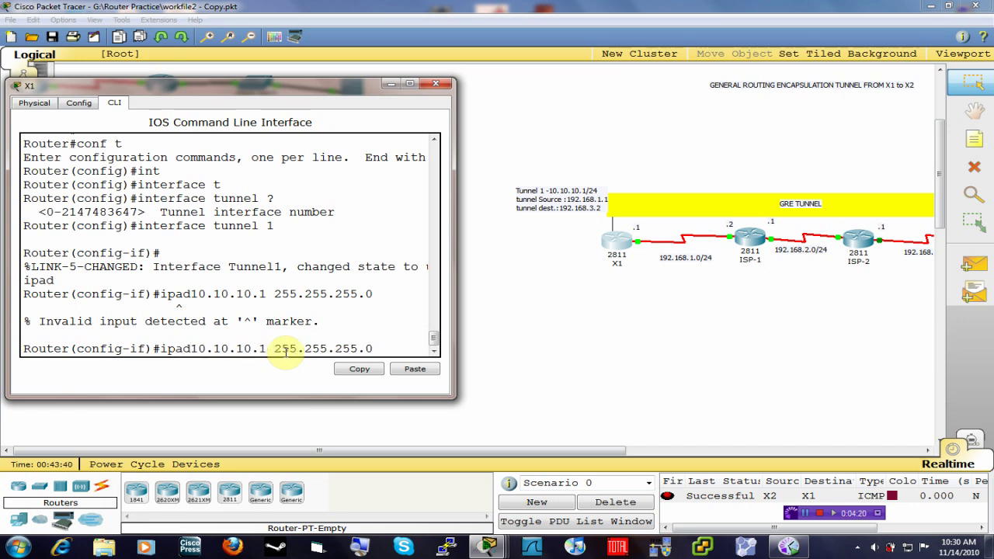
pyautogui.write('s')
pyautogui.press('BackSpace')
pyautogui.write('dres')
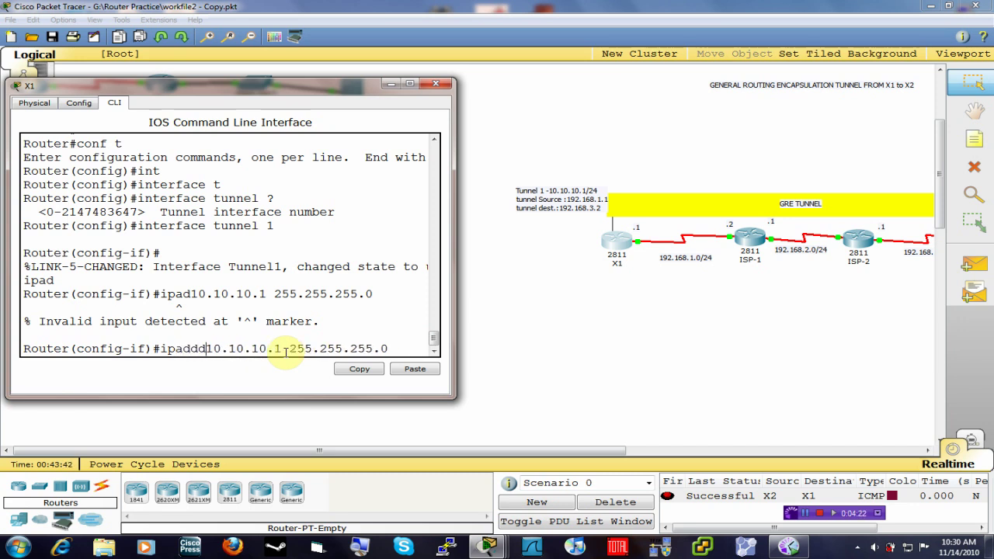
pyautogui.write('s')
pyautogui.press('Return')
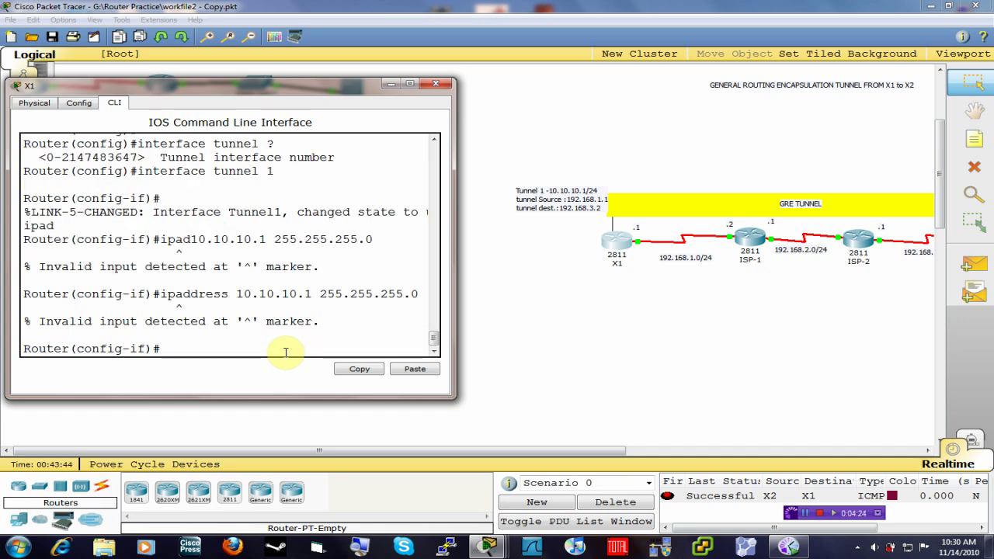
# Assign X1's tunnel 1 interface its address with the command ip address 10.10.10.1 255.255.255.0
pyautogui.press('Up')
pyautogui.press('BackSpace')
pyautogui.press('BackSpace')
pyautogui.press('BackSpace')
pyautogui.press('BackSpace')
pyautogui.press('BackSpace')
pyautogui.press('BackSpace')
pyautogui.press('BackSpace')
pyautogui.press('BackSpace')
pyautogui.press('BackSpace')
pyautogui.press('BackSpace')
pyautogui.press('BackSpace')
pyautogui.press('BackSpace')
pyautogui.press('BackSpace')
pyautogui.press('BackSpace')
pyautogui.press('BackSpace')
pyautogui.press('BackSpace')
pyautogui.press('BackSpace')
pyautogui.press('BackSpace')
pyautogui.press('BackSpace')
pyautogui.press('BackSpace')
pyautogui.press('BackSpace')
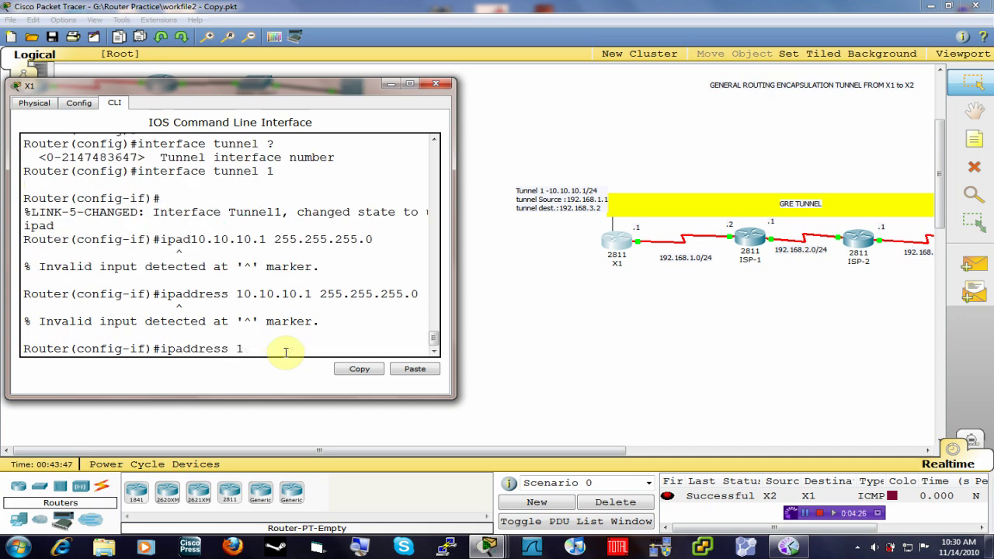
pyautogui.write('ip ad')
pyautogui.press('Tab')
pyautogui.write('10.')
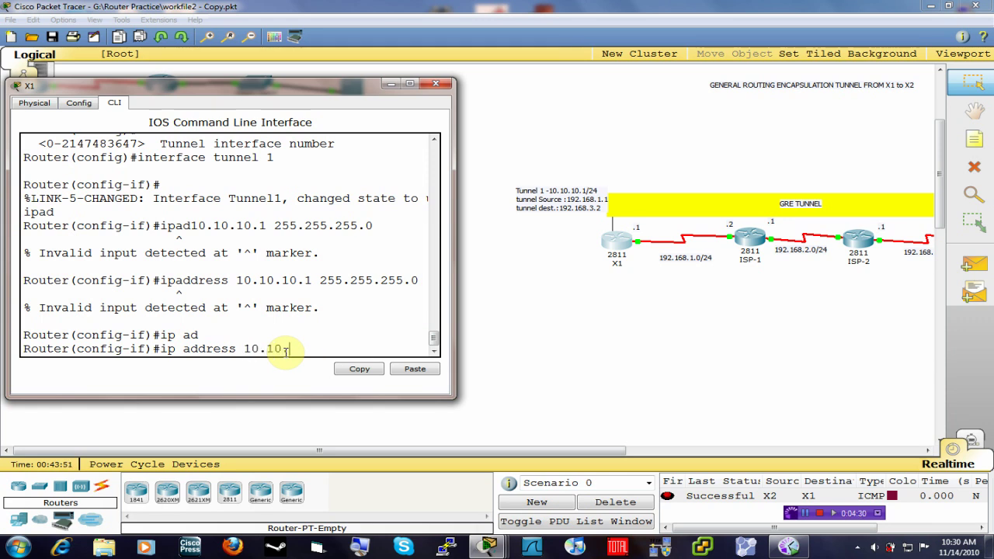
pyautogui.write('10.10.1 255.255.255.')
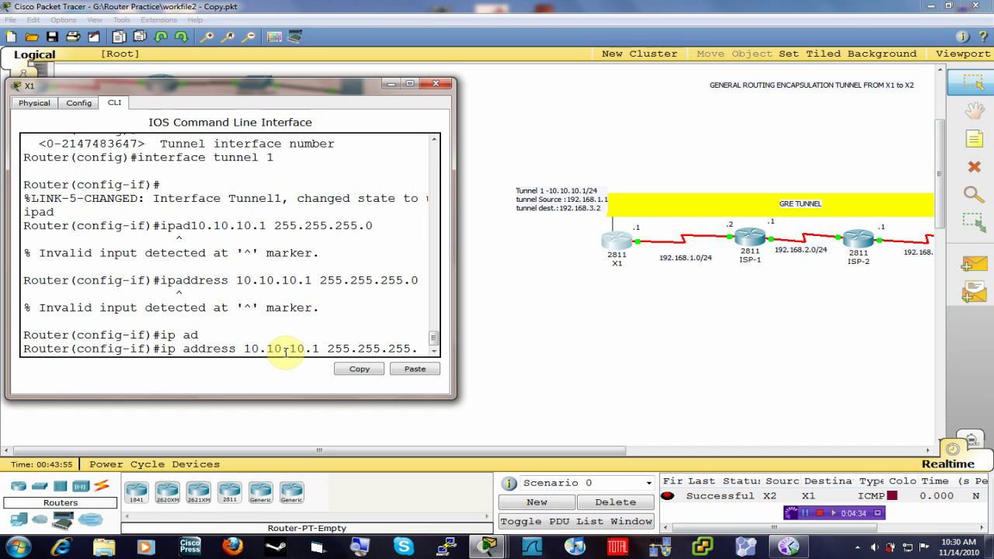
pyautogui.write('0')
pyautogui.press('Return')
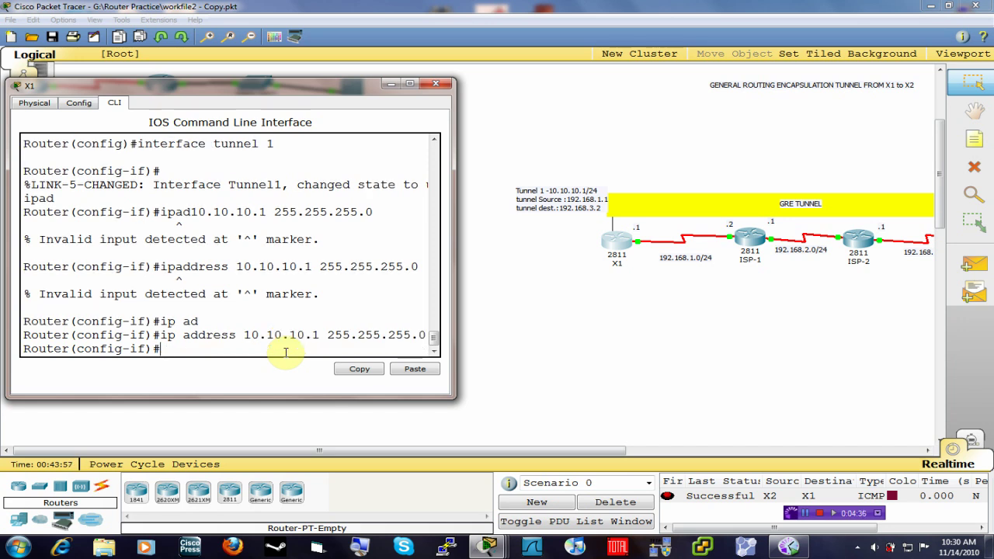
# Set the source of X1's tunnel 1 to interface serial 0/0/0 with the tunnel source command
pyautogui.write('tu')
pyautogui.press('Tab')
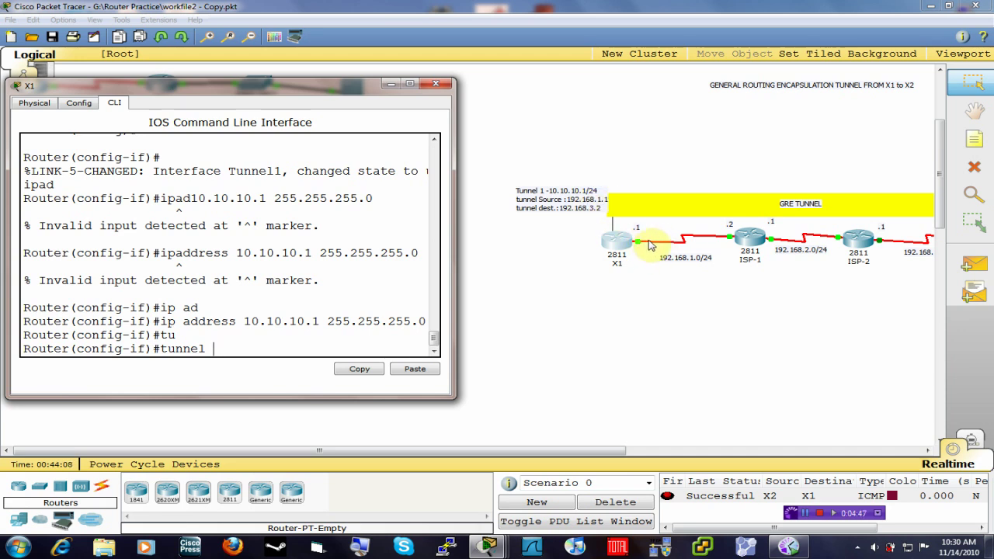
pyautogui.click(301, 339)
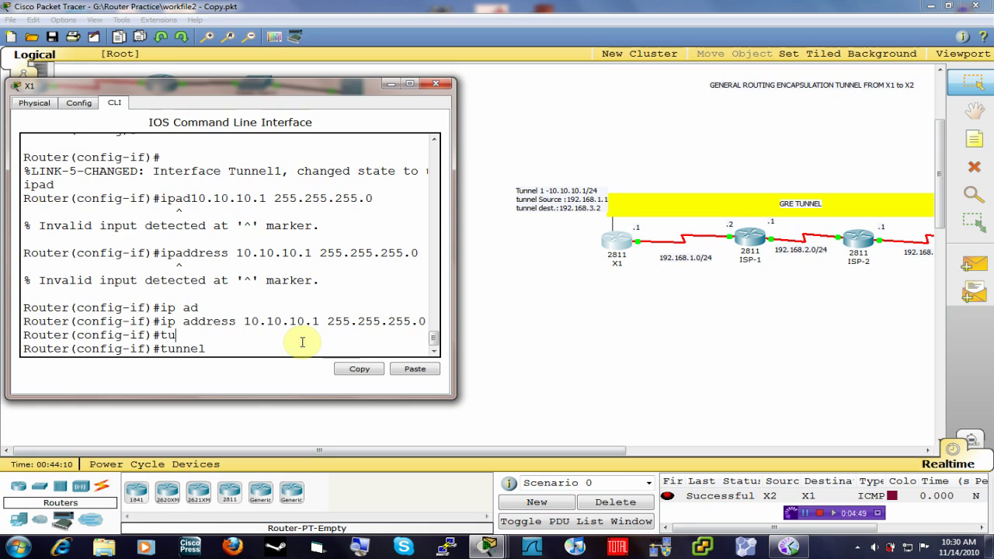
pyautogui.write('s')
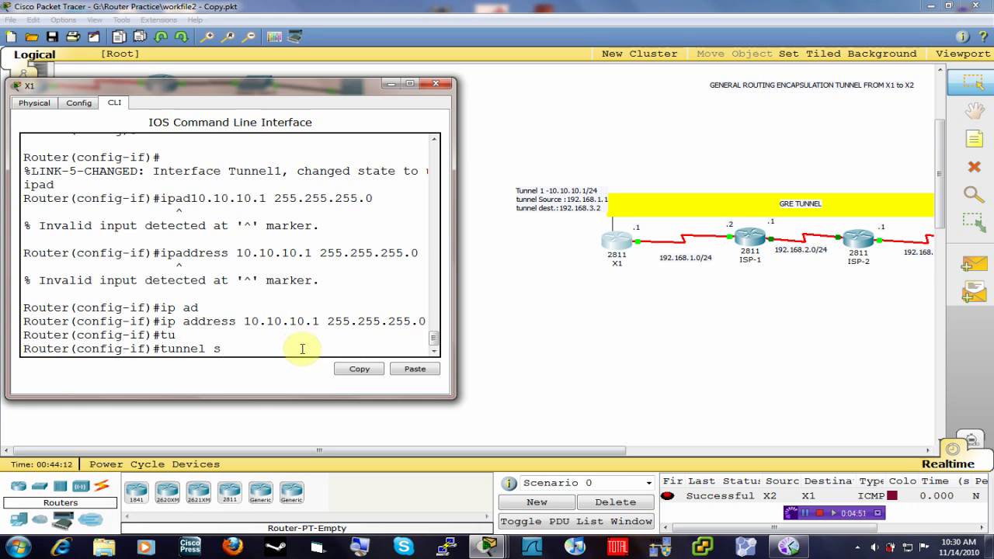
pyautogui.write('o')
pyautogui.press('Tab')
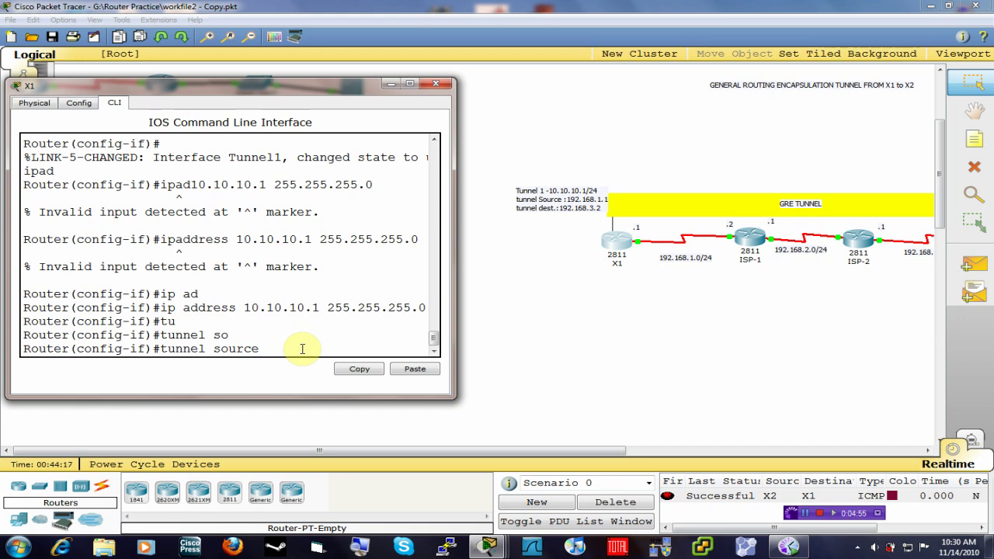
pyautogui.write('se')
pyautogui.press('Tab')
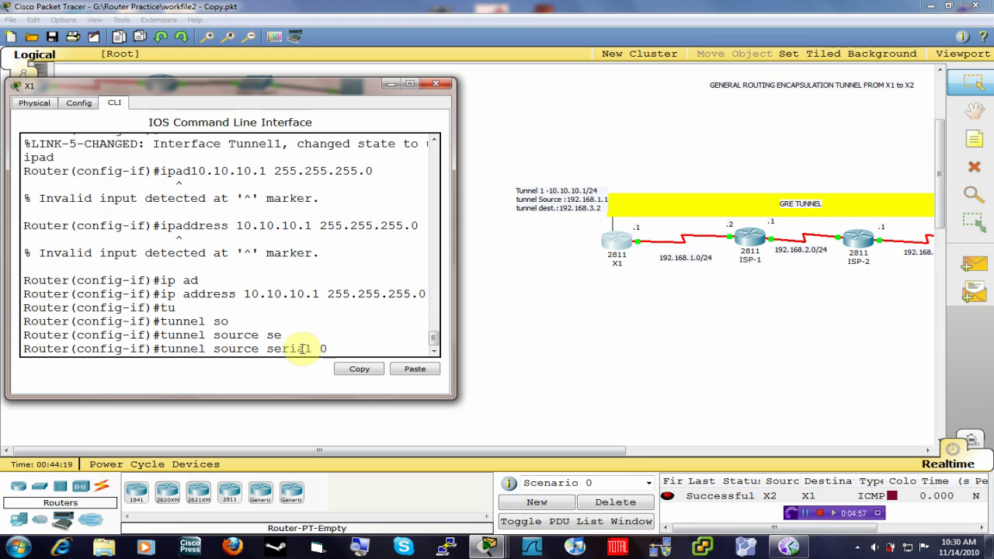
pyautogui.write('0/0/0')
pyautogui.press('Return')
# Set the destination of X1's tunnel 1 to 192.168.3.2 with the tunnel destination command
pyautogui.write('tune')
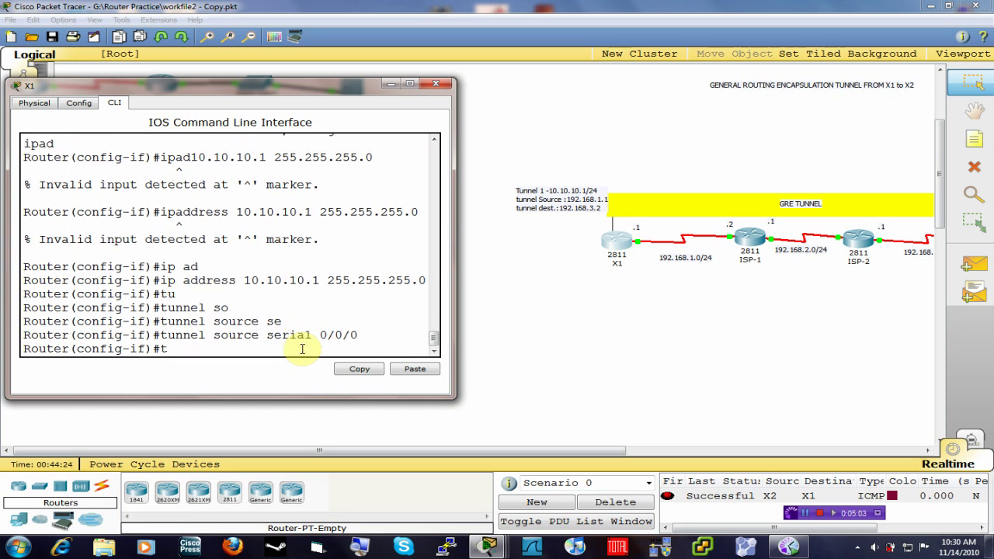
pyautogui.press('Tab')
pyautogui.press('BackSpace')
pyautogui.write('ne')
pyautogui.press('Tab')
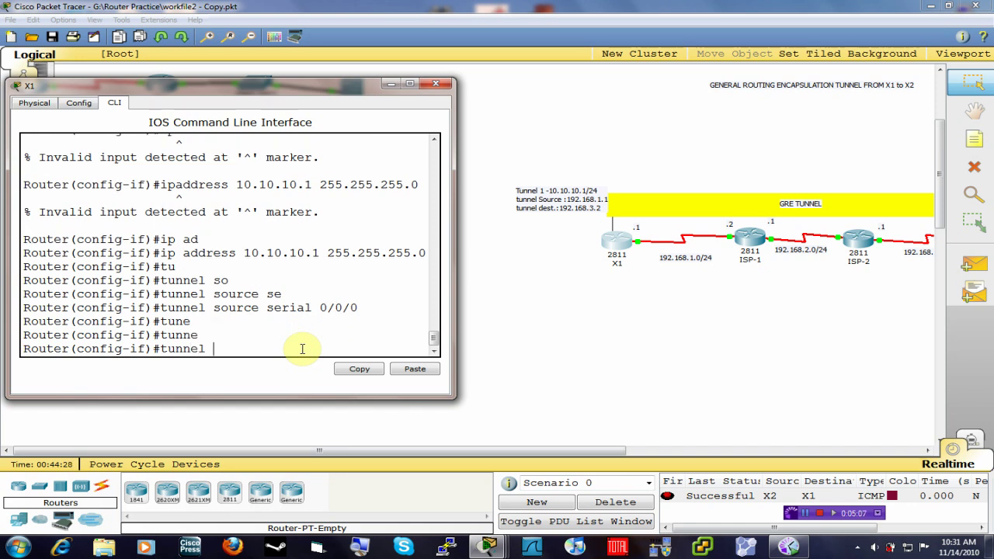
pyautogui.write('de')
pyautogui.press('Tab')
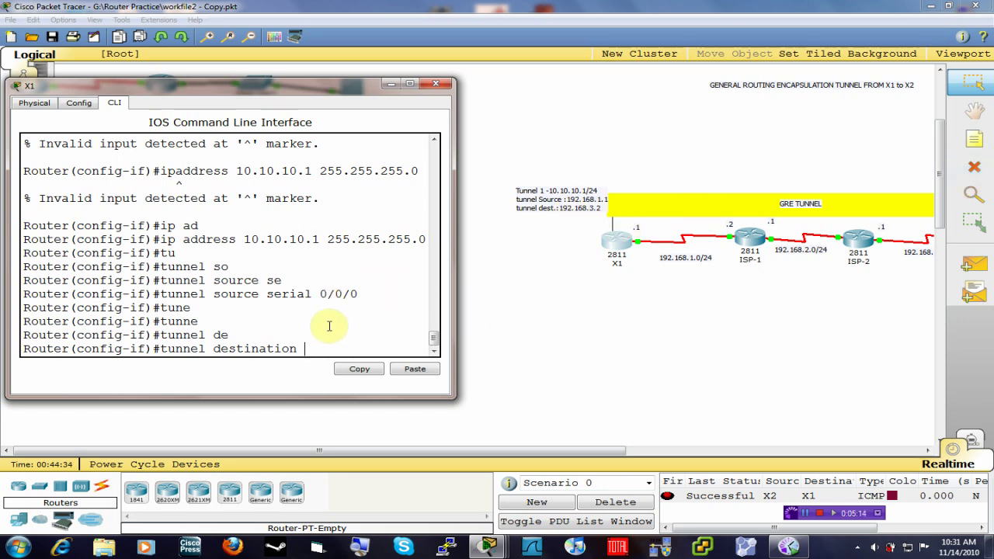
pyautogui.write('192.168.3.2')
pyautogui.press('Return')
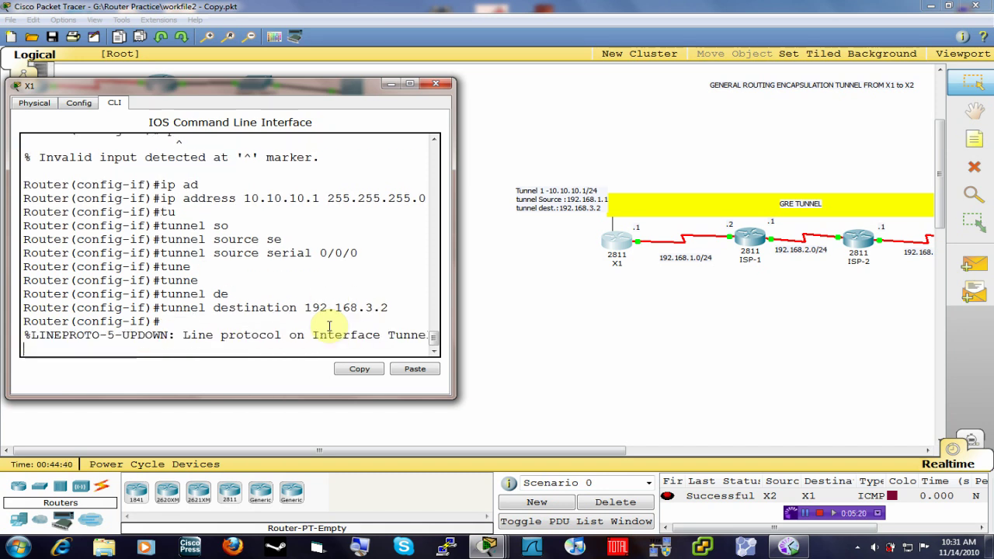
# Widen X1's window to read the line protocol message for the tunnel interface, and close the window
pyautogui.moveTo(451, 281); pyautogui.dragTo(513, 281)
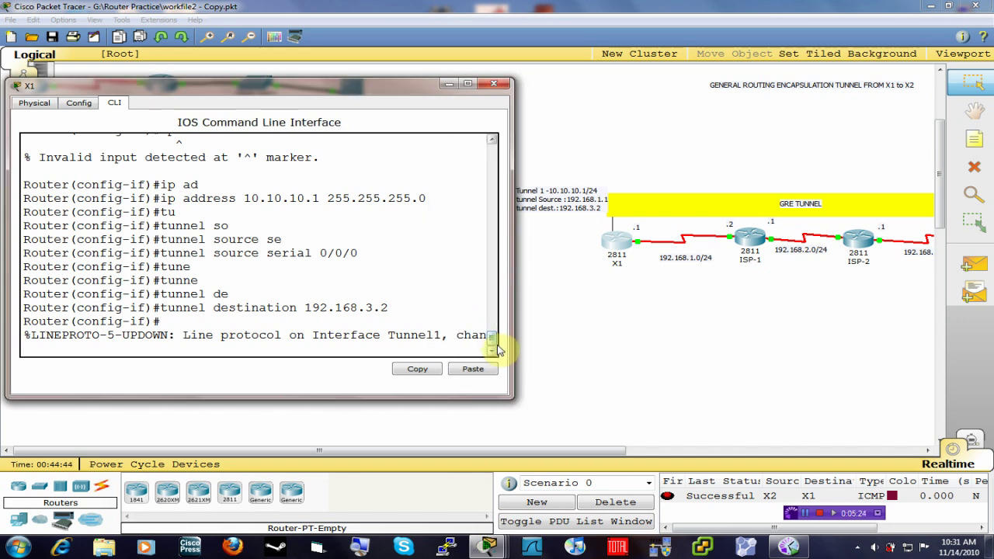
pyautogui.moveTo(512, 326); pyautogui.dragTo(538, 326)
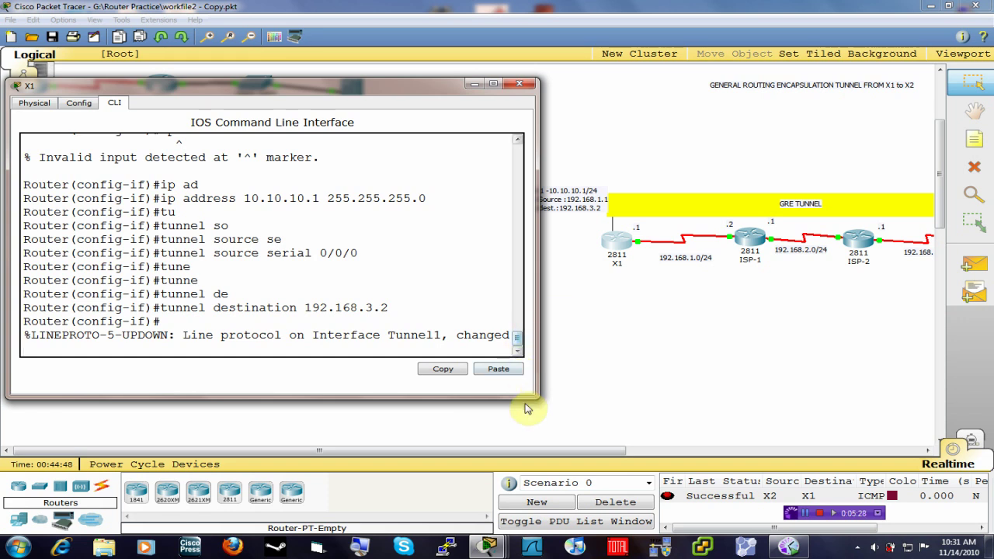
pyautogui.click(519, 83)
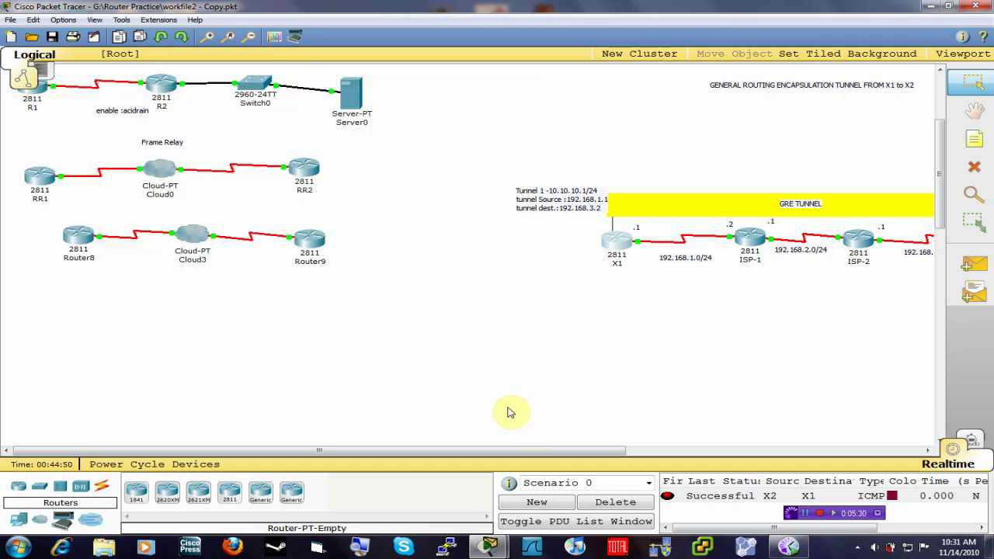
# Open router X2's command line at a fresh prompt and move its window clear of X1 and the ISP routers
pyautogui.moveTo(508, 451); pyautogui.dragTo(845, 455)
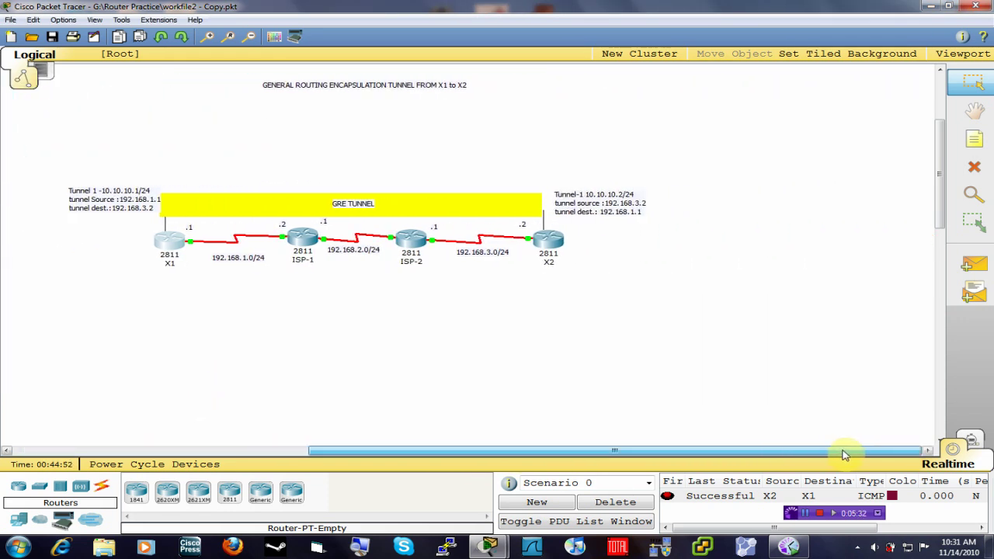
pyautogui.click(549, 243)
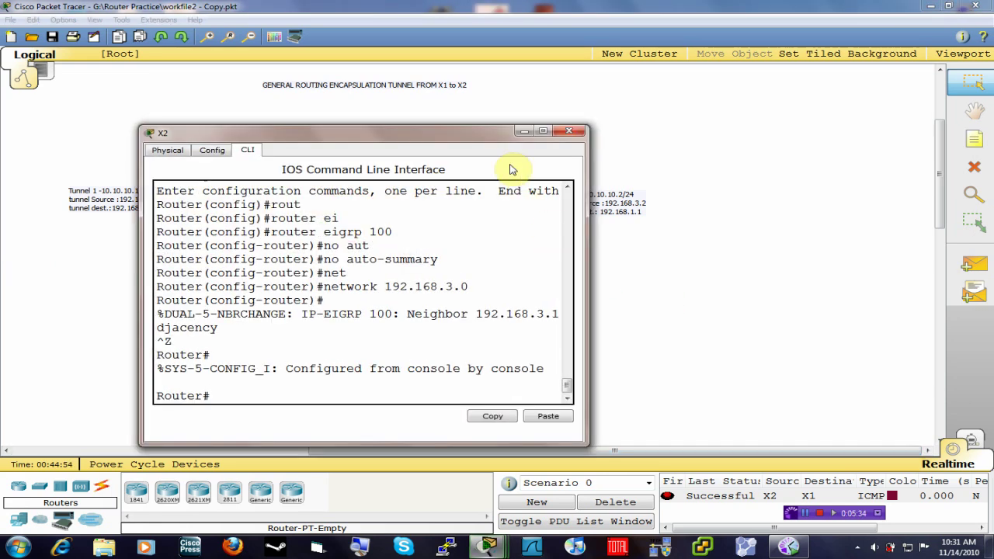
pyautogui.moveTo(481, 133); pyautogui.dragTo(836, 103)
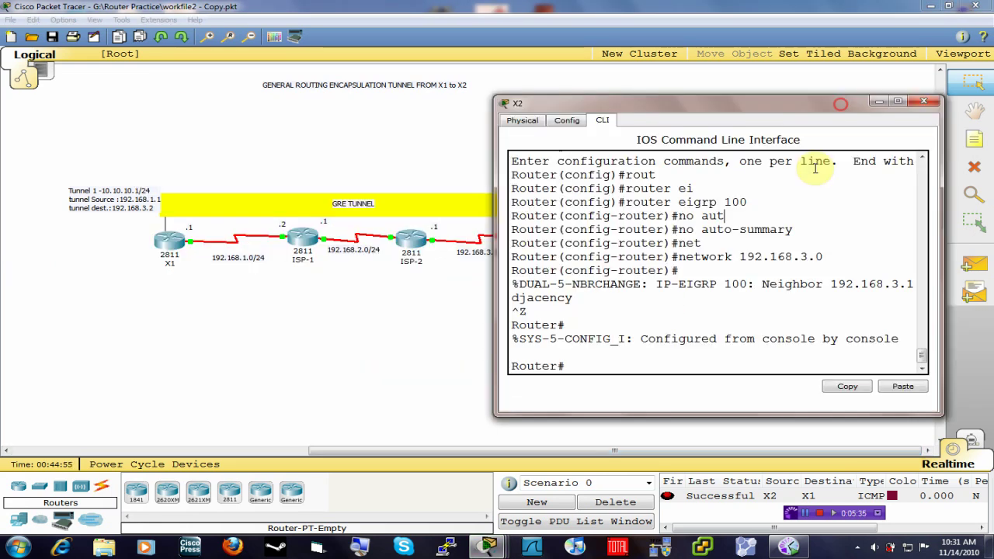
pyautogui.click(804, 359)
pyautogui.press('Return')
pyautogui.write('em')
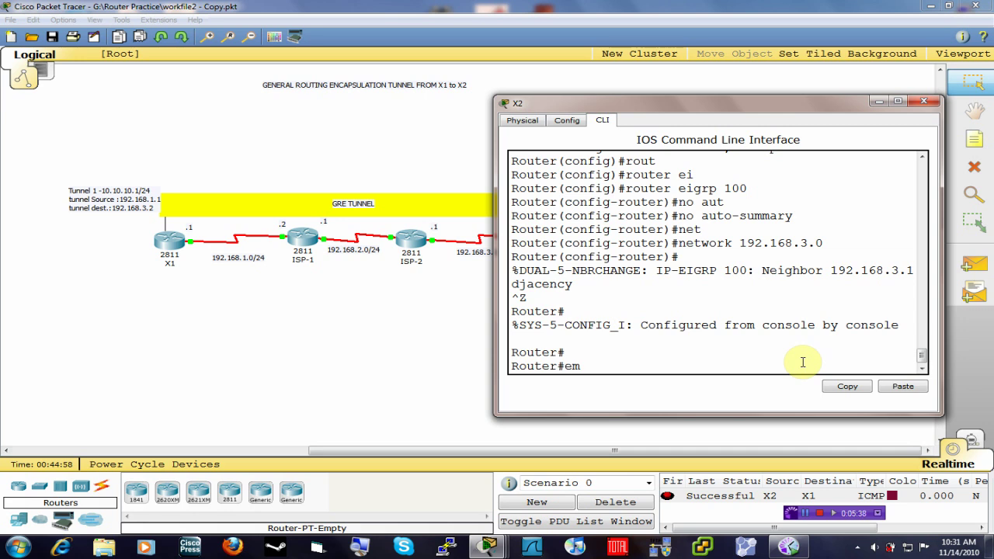
pyautogui.press('BackSpace')
pyautogui.press('BackSpace')
# Move X2's tunnel address note to just above the X2 end of the yellow GRE TUNNEL bar
pyautogui.moveTo(741, 108); pyautogui.dragTo(843, 111)
pyautogui.click(571, 192)
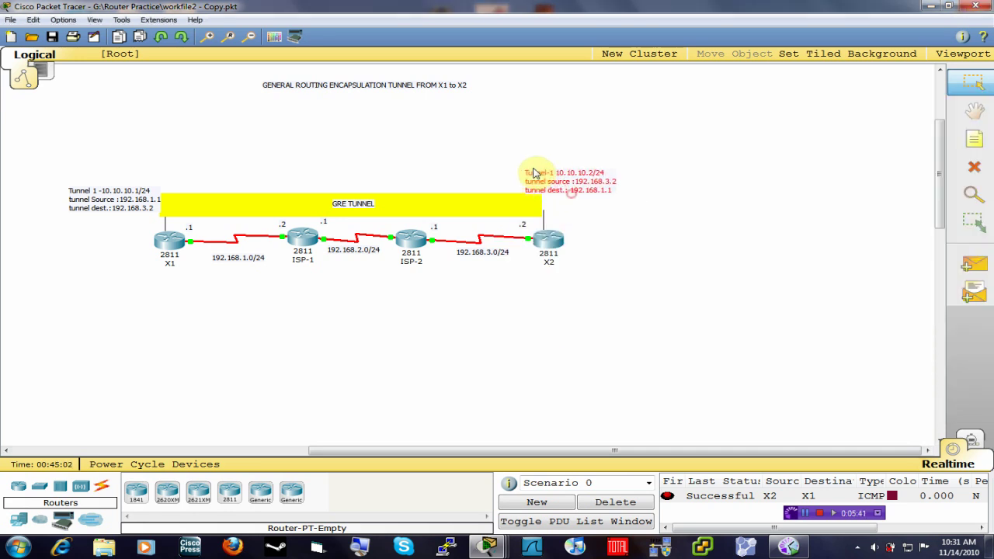
pyautogui.moveTo(533, 172); pyautogui.dragTo(506, 176)
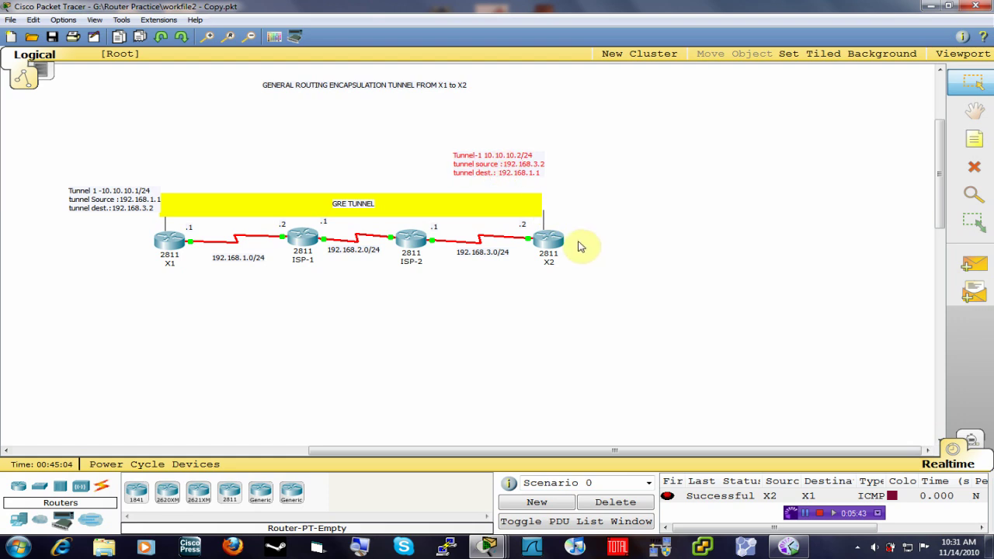
# Reopen X2's command line beside the tunnel note and enter global configuration mode with enable and conf t
pyautogui.click(549, 240)
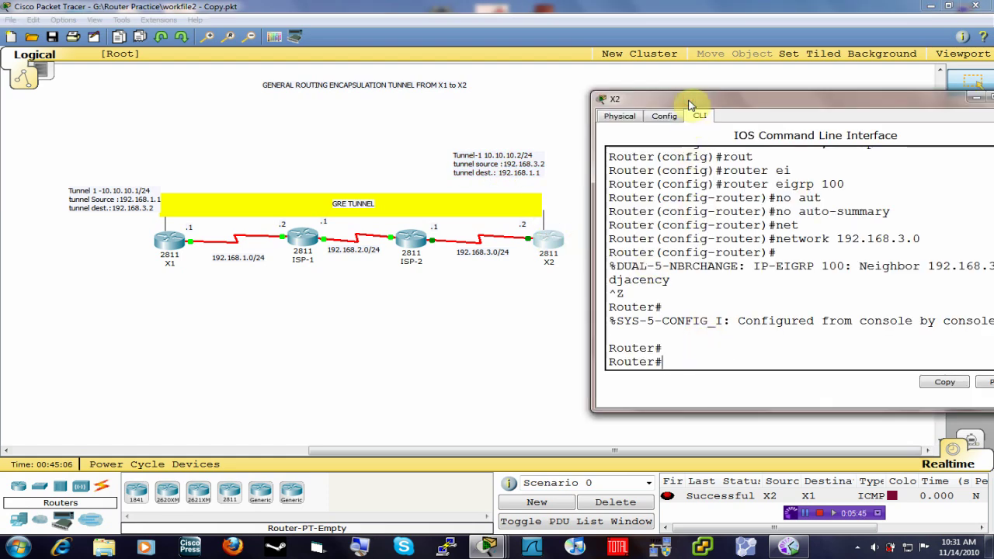
pyautogui.moveTo(691, 104); pyautogui.dragTo(663, 102)
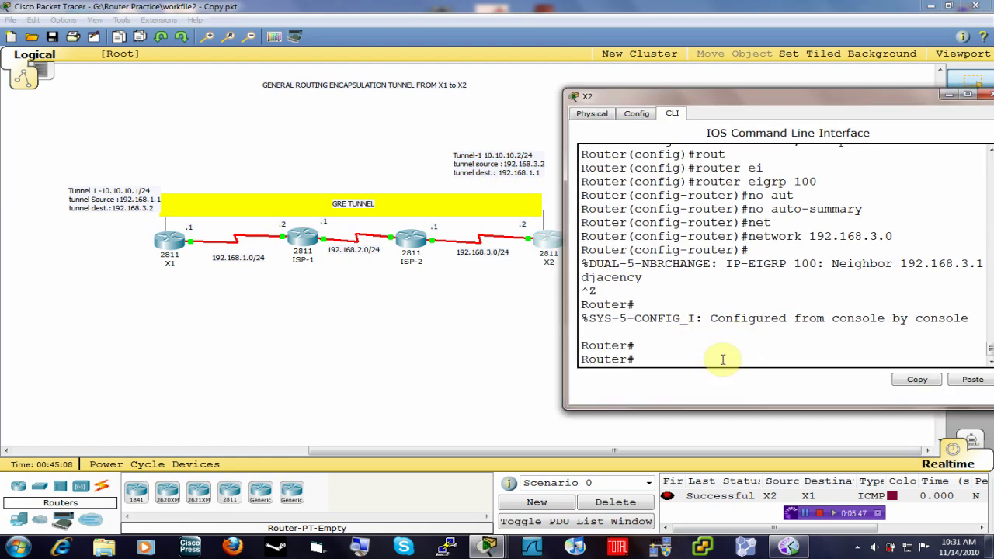
pyautogui.write('enable')
pyautogui.press('Return')
pyautogui.write('con')
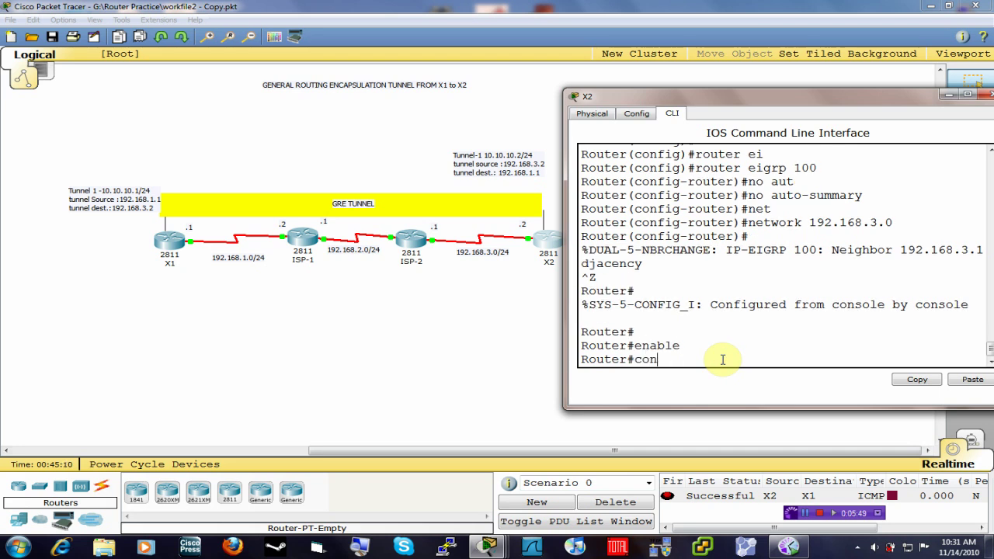
pyautogui.write('f t')
pyautogui.press('Return')
# Create tunnel interface 1 on X2 with the command int tunnel 1
pyautogui.write('int t')
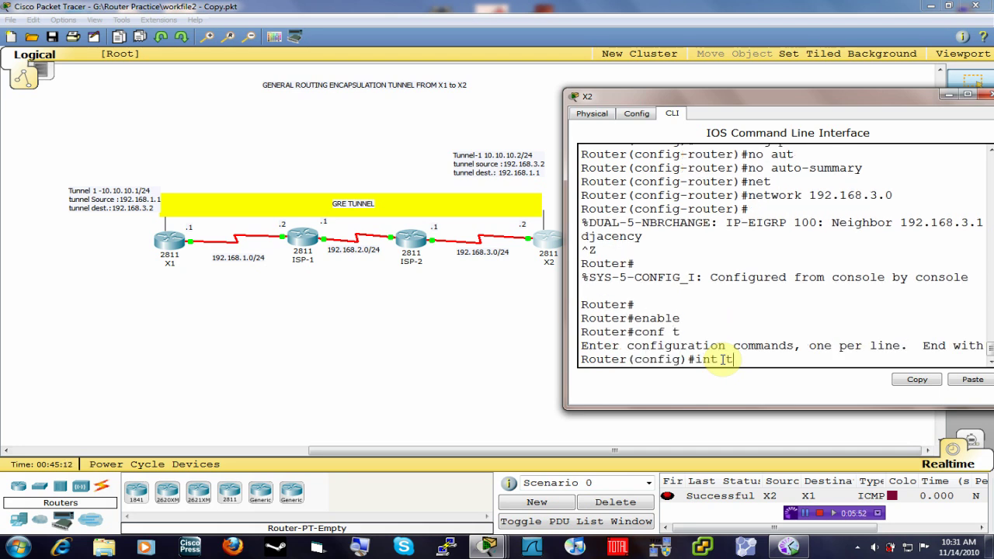
pyautogui.press('Tab')
pyautogui.write('1')
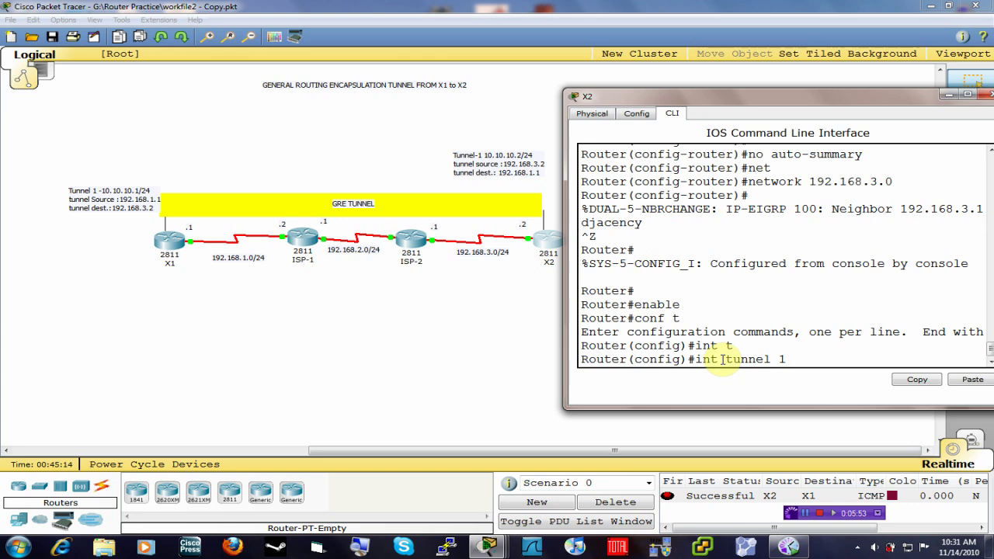
pyautogui.press('BackSpace')
pyautogui.press('BackSpace')
pyautogui.press('BackSpace')
pyautogui.press('BackSpace')
pyautogui.press('BackSpace')
pyautogui.press('BackSpace')
pyautogui.write('tu')
pyautogui.press('Tab')
pyautogui.write('1')
pyautogui.press('Return')
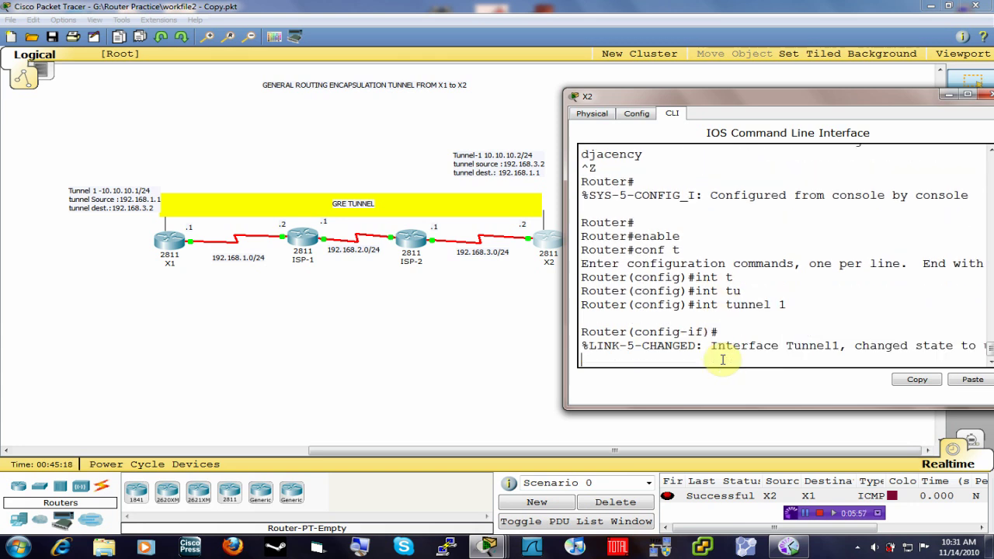
# Assign IP address 10.10.10.2 with mask 255.255.255.0 to tunnel interface 1 on X2
pyautogui.press('Return')
pyautogui.write('ip ad')
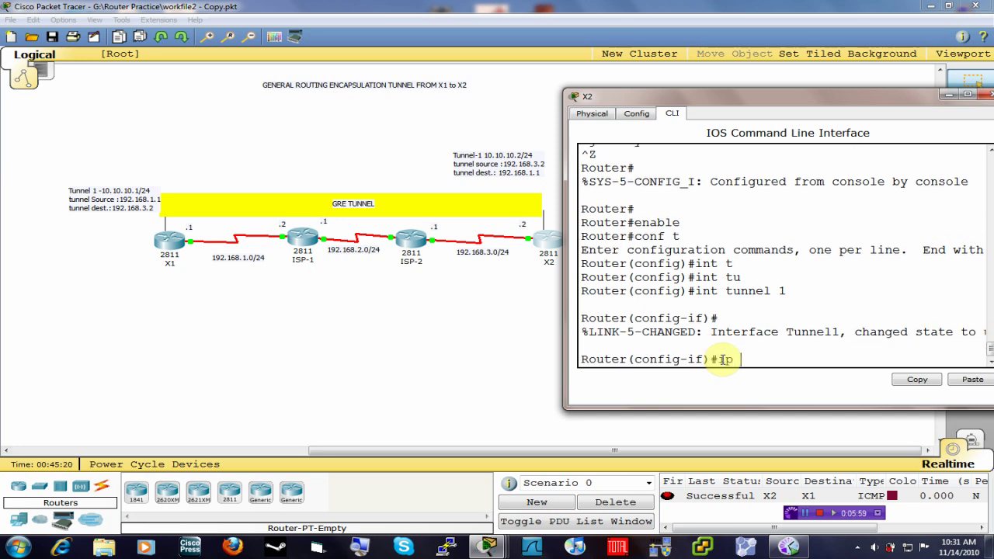
pyautogui.press('Tab')
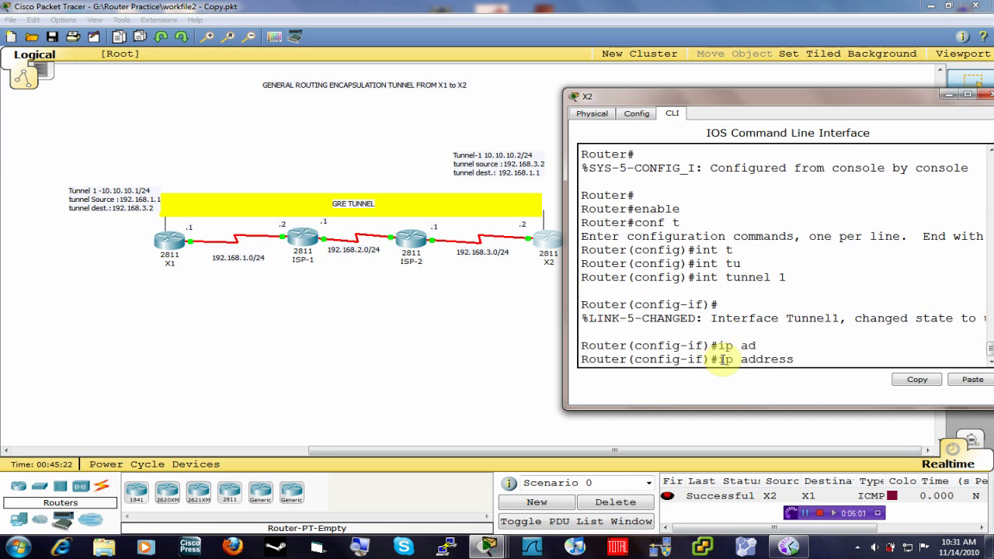
pyautogui.write('10.10.')
pyautogui.write('10.10')
pyautogui.write(' 255.25')
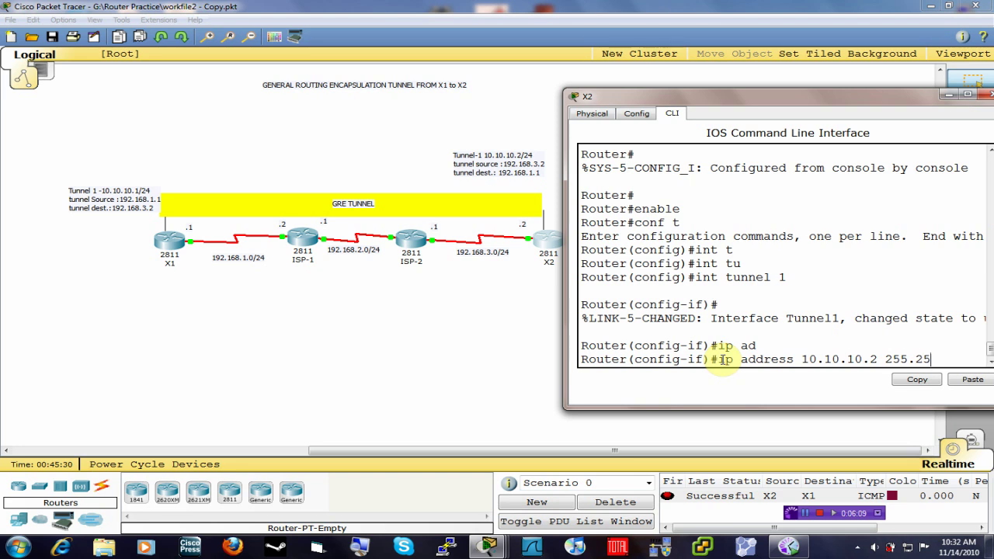
pyautogui.write('5.255.0')
pyautogui.press('Return')
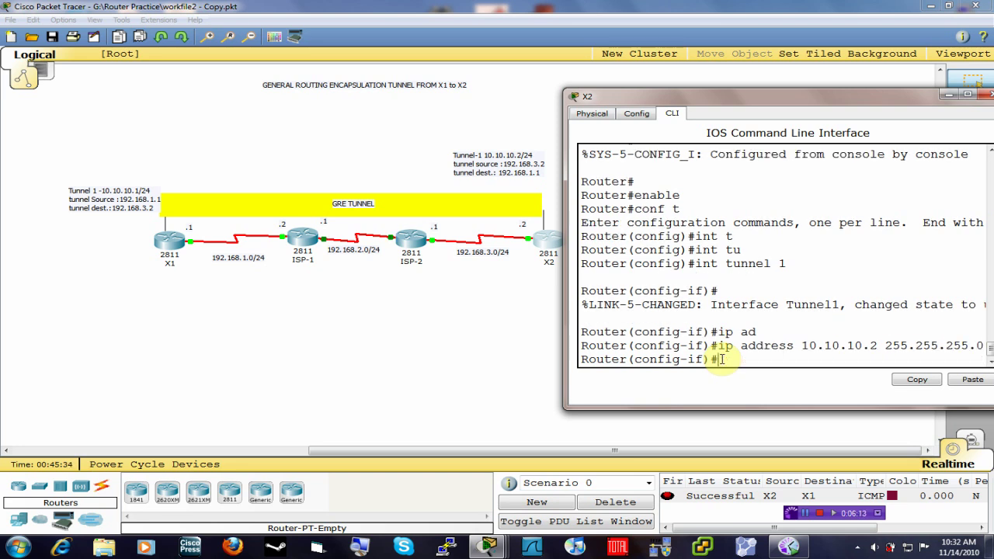
# Set the source of X2's tunnel 1 with the command tunnel source Serial 0/0/0
pyautogui.write('iptun')
pyautogui.press('Tab')
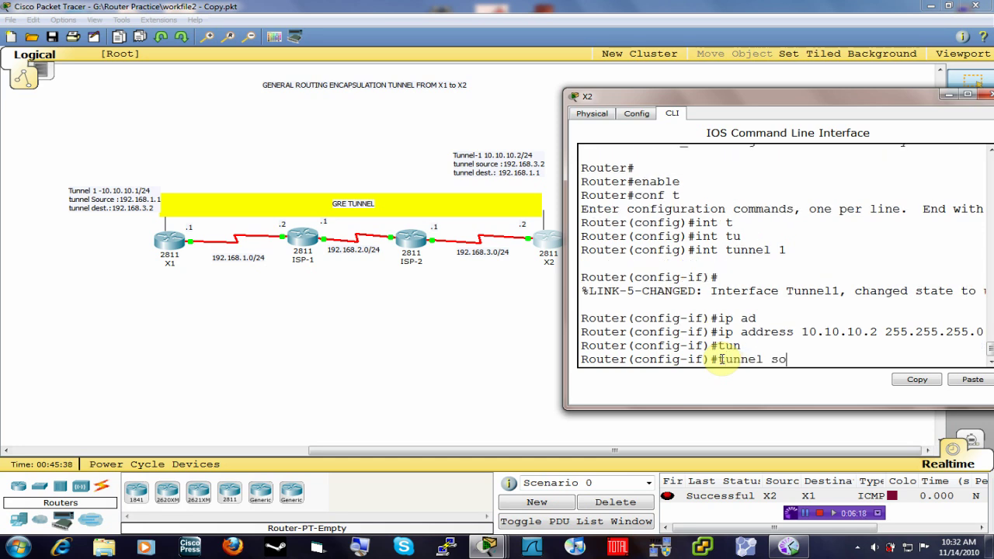
pyautogui.write('so')
pyautogui.press('Tab')
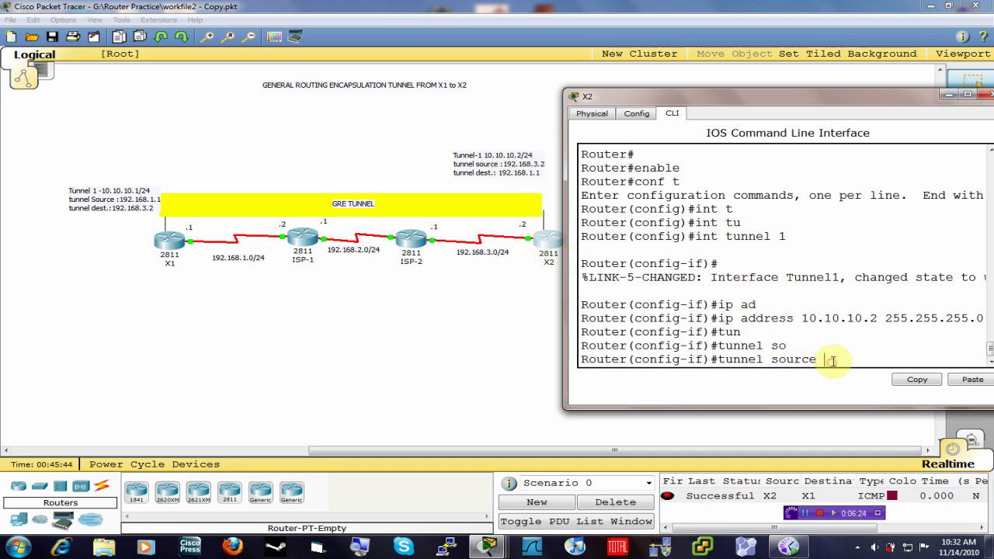
pyautogui.write('Se')
pyautogui.press('Tab')
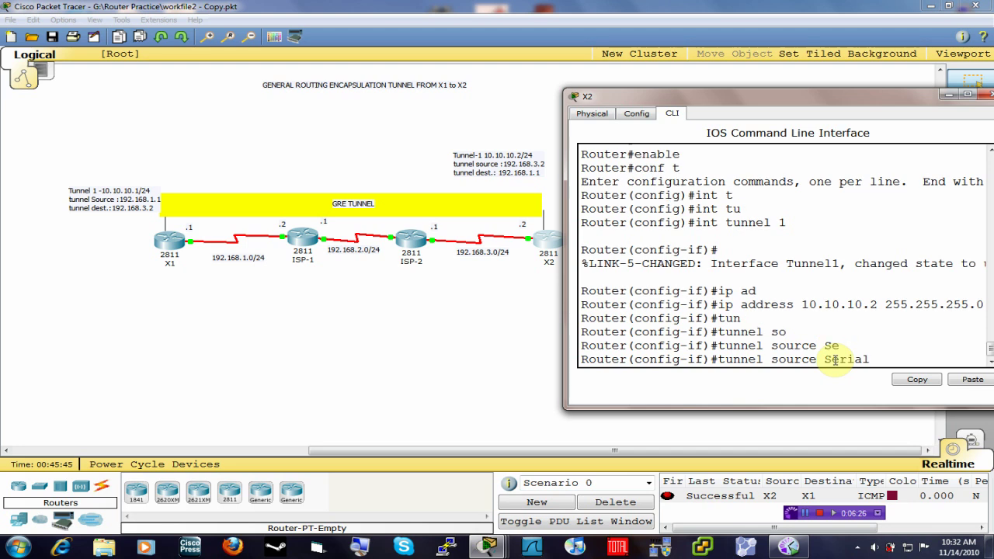
pyautogui.write('0/0/0')
pyautogui.press('Return')
# Set the tunnel destination on X2 to 192.168.1.1 and return to privileged mode
pyautogui.write("'")
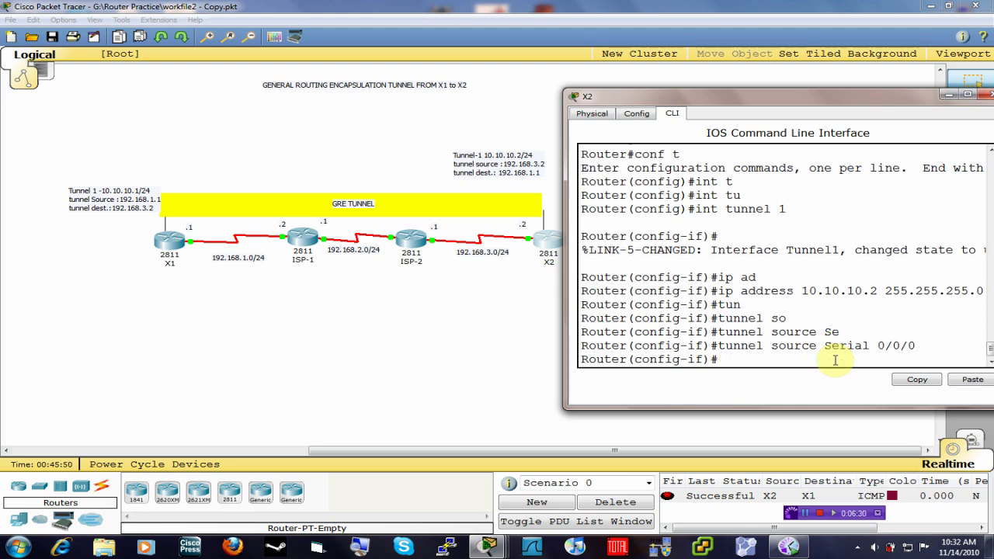
pyautogui.write('une')
pyautogui.press('Tab')
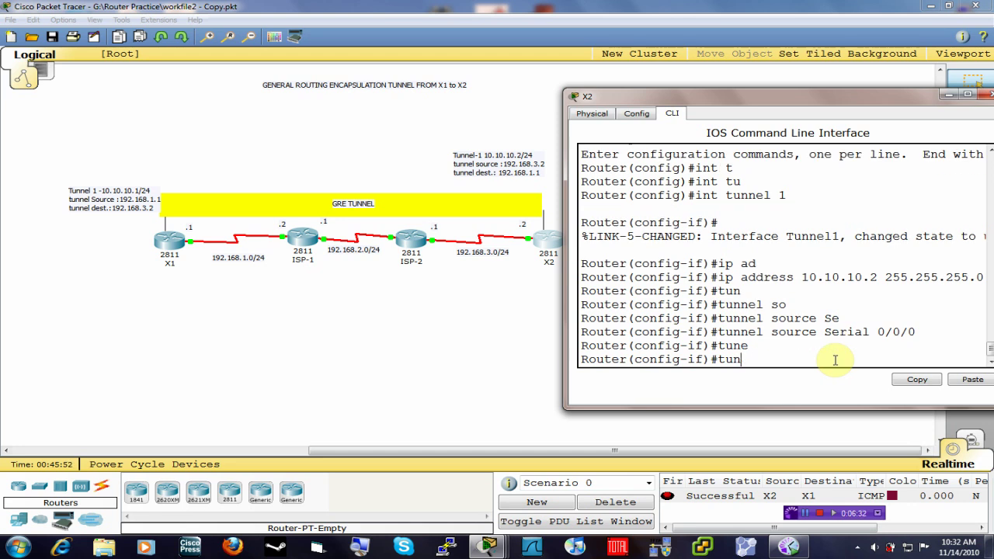
pyautogui.write('ne')
pyautogui.press('Tab')
pyautogui.write('de')
pyautogui.press('Tab')
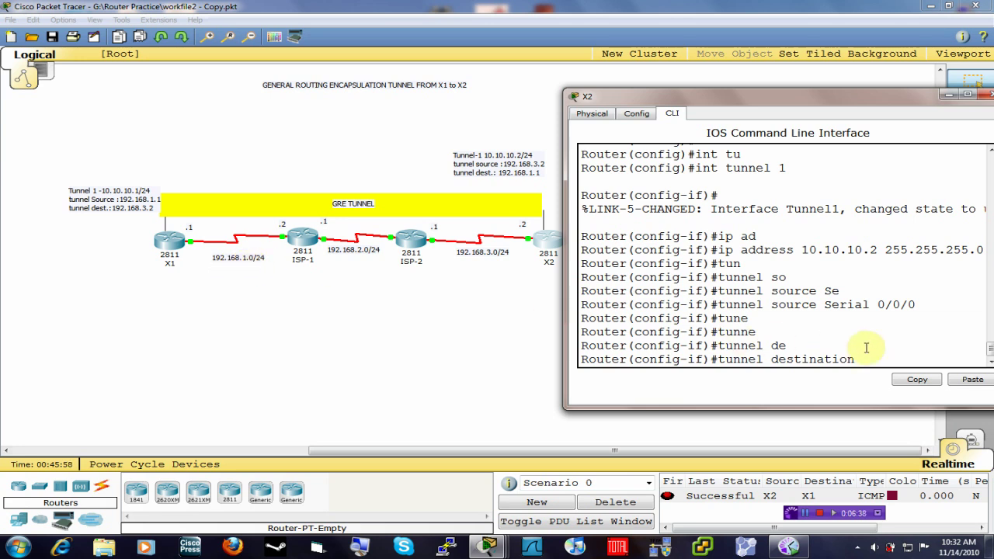
pyautogui.write('192.168.1.1')
pyautogui.press('Return')
pyautogui.hotkey('ctrl', 'z')
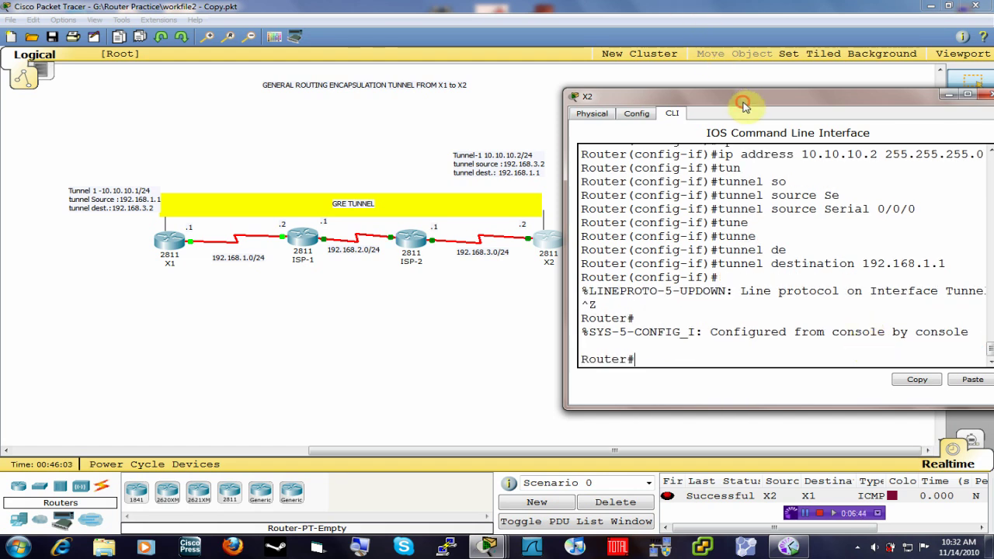
# Display the details of X2's tunnel interface with the command show interfaces tunnel 1
pyautogui.moveTo(745, 101); pyautogui.dragTo(715, 96)
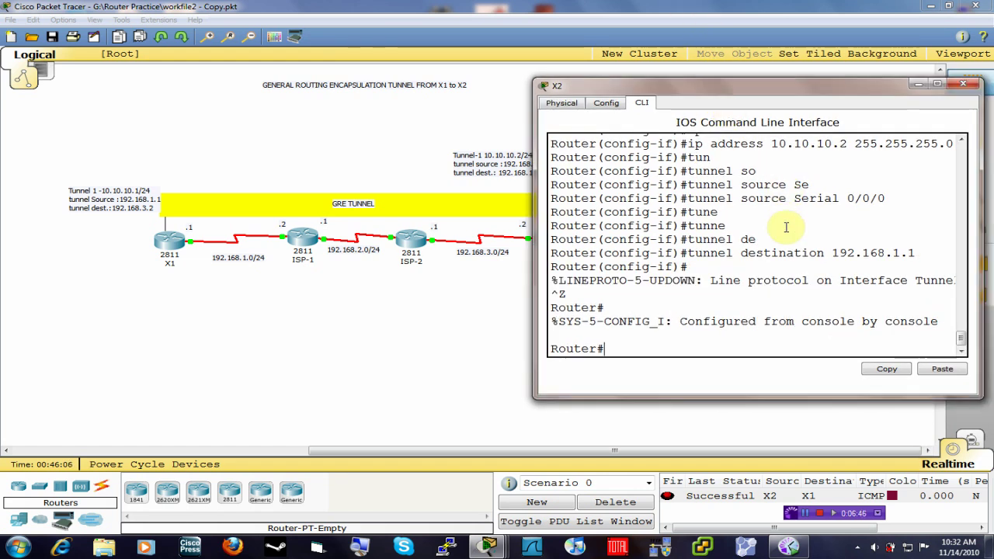
pyautogui.write('sho int ')
pyautogui.write('t')
pyautogui.press('Tab')
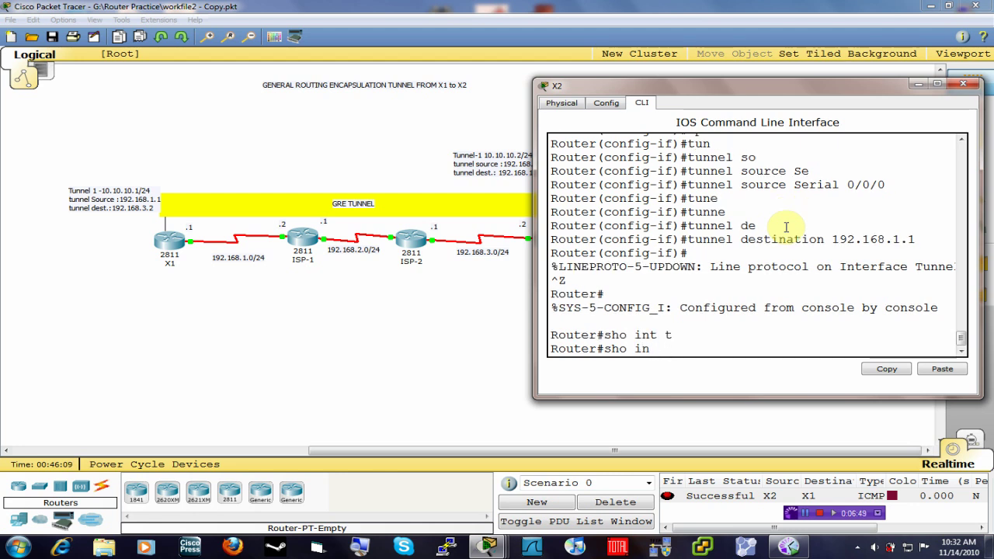
pyautogui.press('BackSpace')
pyautogui.press('BackSpace')
pyautogui.press('BackSpace')
pyautogui.write('w int')
pyautogui.press('Tab')
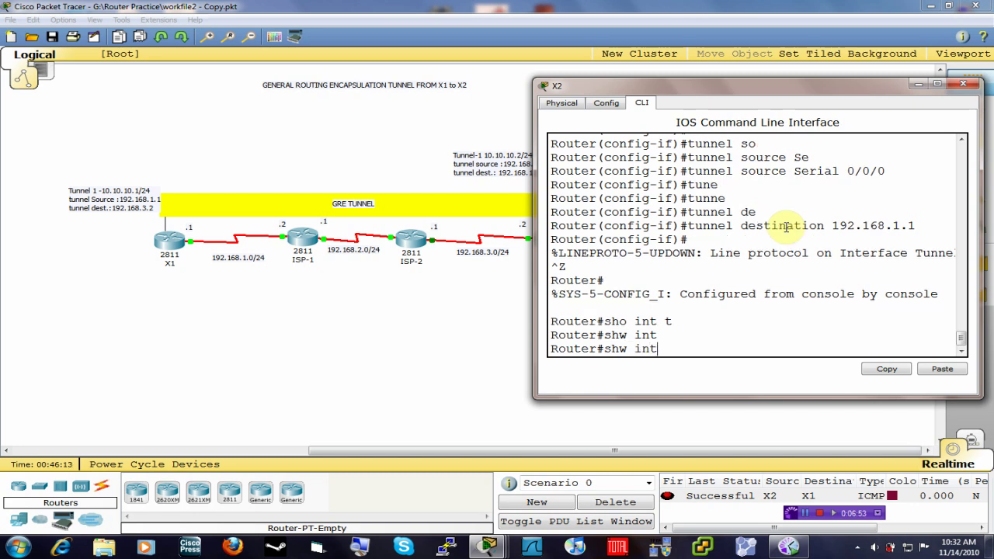
pyautogui.press('BackSpace')
pyautogui.press('BackSpace')
pyautogui.press('BackSpace')
pyautogui.press('BackSpace')
pyautogui.write('ow int t')
pyautogui.press('Tab')
pyautogui.press('BackSpace')
pyautogui.press('BackSpace')
pyautogui.press('BackSpace')
pyautogui.press('BackSpace')
pyautogui.press('BackSpace')
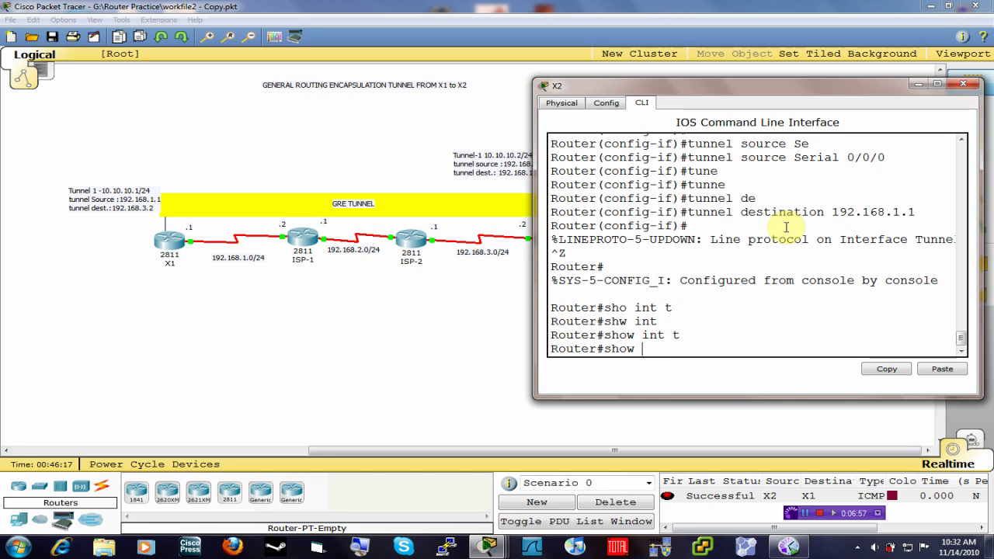
pyautogui.write('int')
pyautogui.press('Tab')
pyautogui.write('t')
pyautogui.press('Tab')
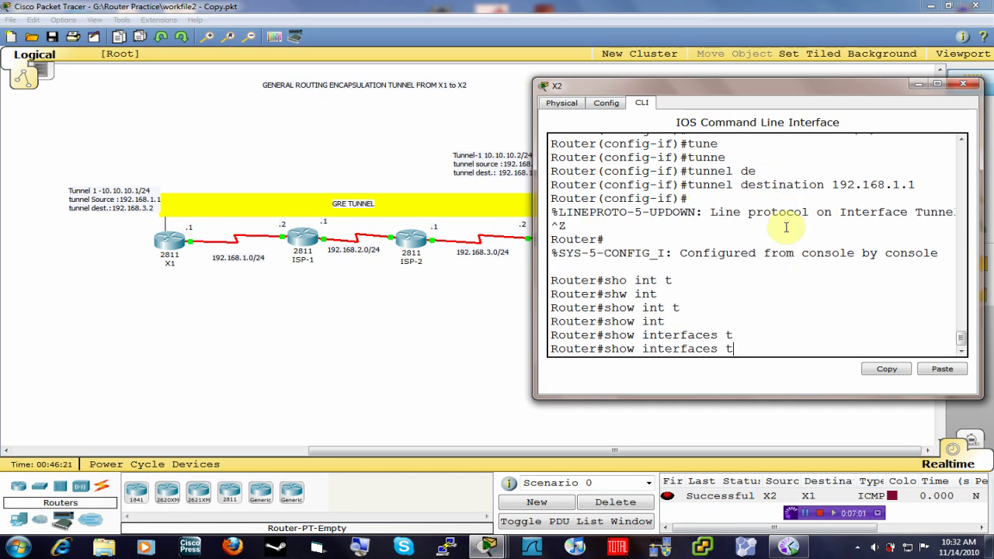
pyautogui.write('un')
pyautogui.press('Tab')
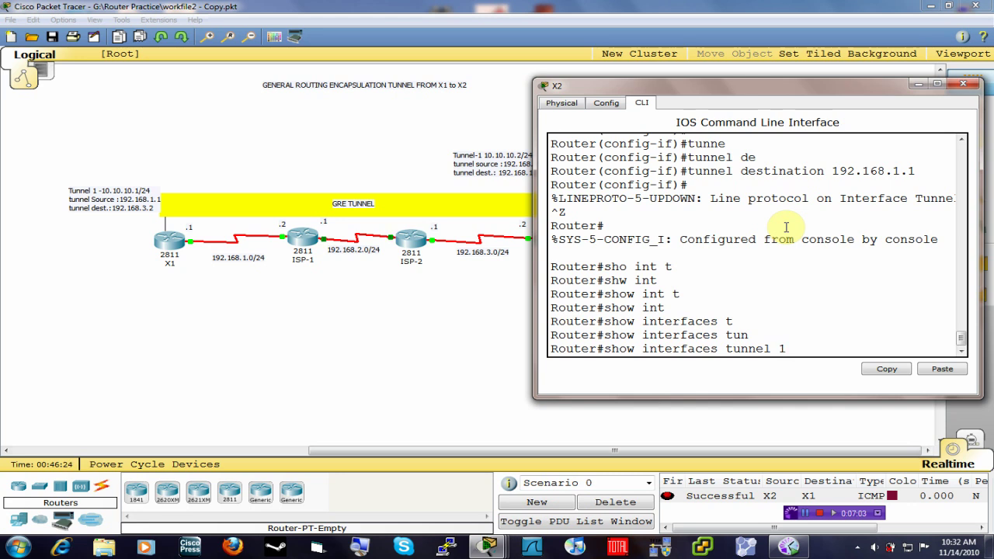
pyautogui.write('1')
pyautogui.press('Return')
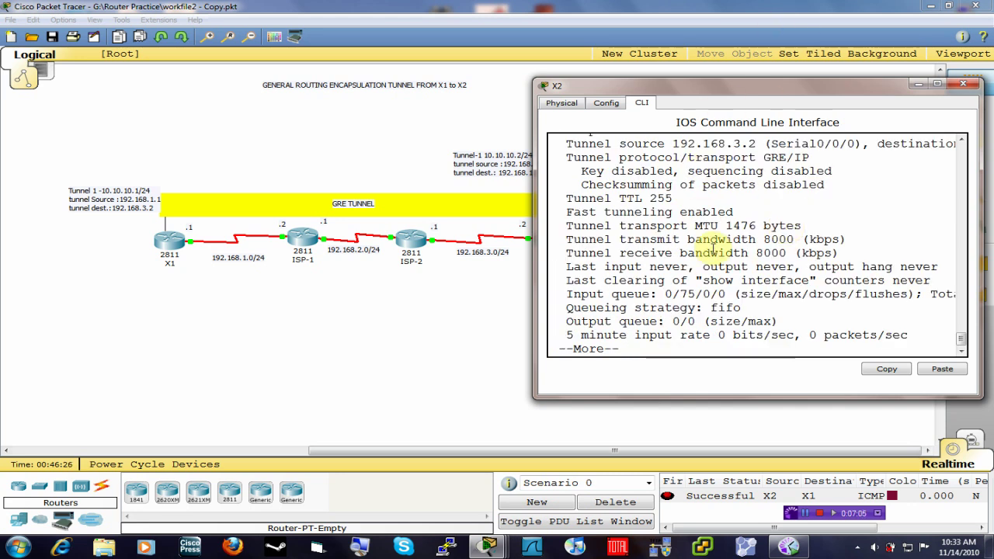
# Check the tunnel source and destination addresses in X2's interface output in an enlarged window, and close X2's window
pyautogui.scroll(2, 710, 248)
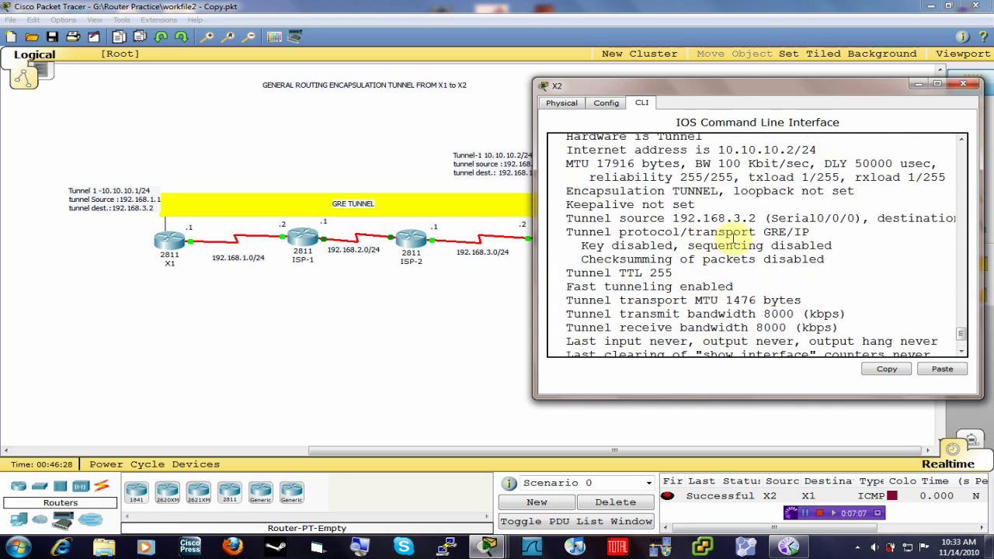
pyautogui.scroll(1, 699, 247)
pyautogui.moveTo(668, 255); pyautogui.dragTo(741, 256)
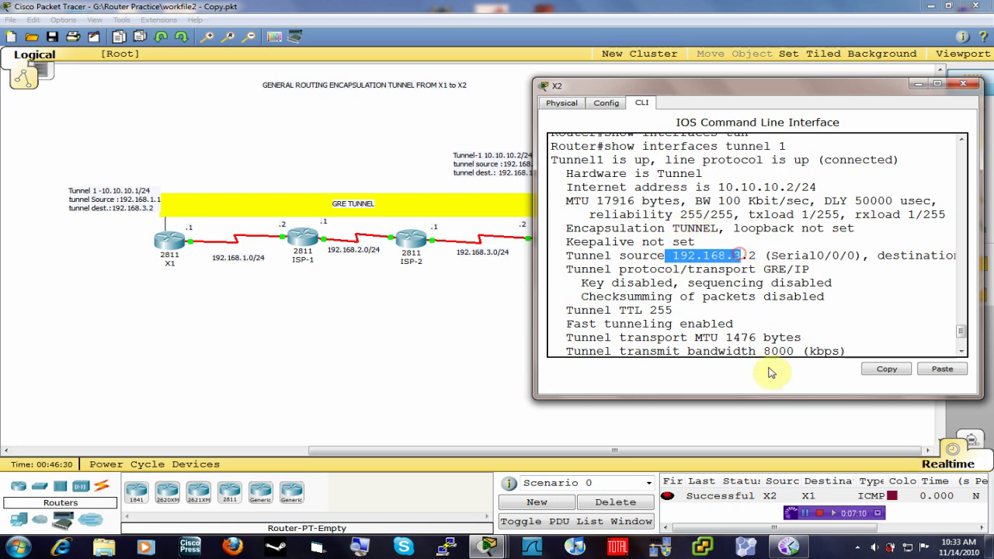
pyautogui.doubleClick(672, 85)
pyautogui.click(430, 282)
pyautogui.moveTo(453, 282); pyautogui.dragTo(514, 282)
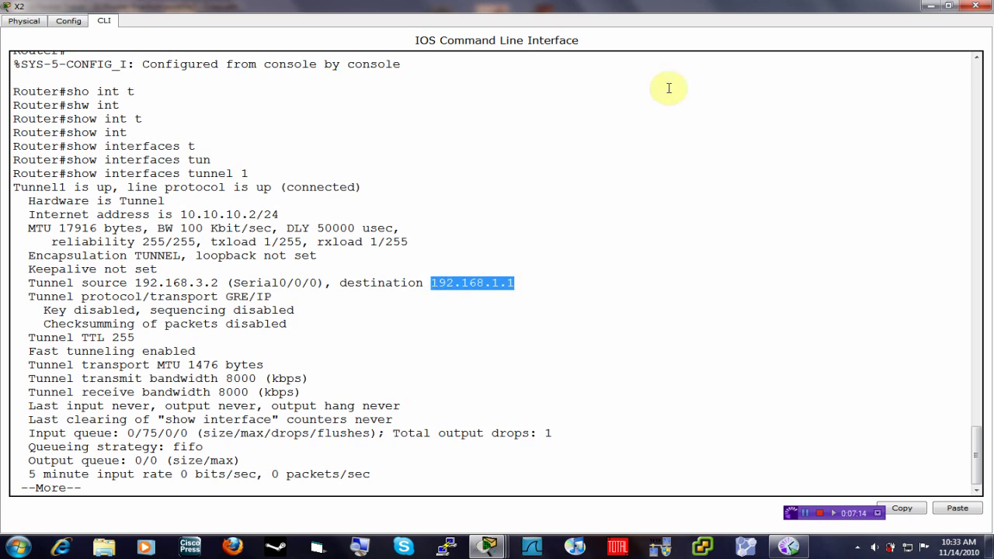
pyautogui.click(971, 7)
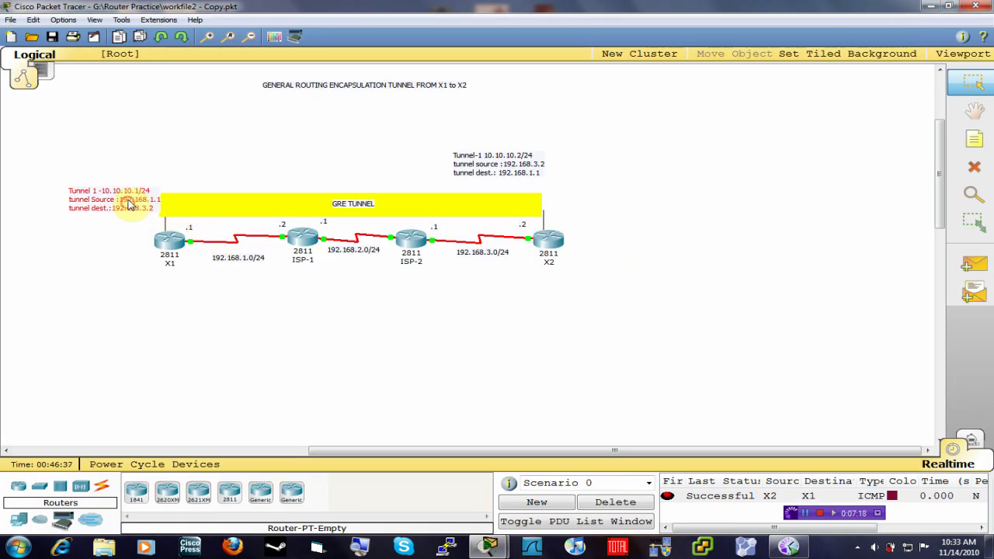
# Move X1's tunnel note slightly up and X2's tunnel note to just above router X2 beside the GRE TUNNEL bar
pyautogui.moveTo(124, 199); pyautogui.dragTo(125, 193)
pyautogui.moveTo(501, 165); pyautogui.dragTo(590, 199)
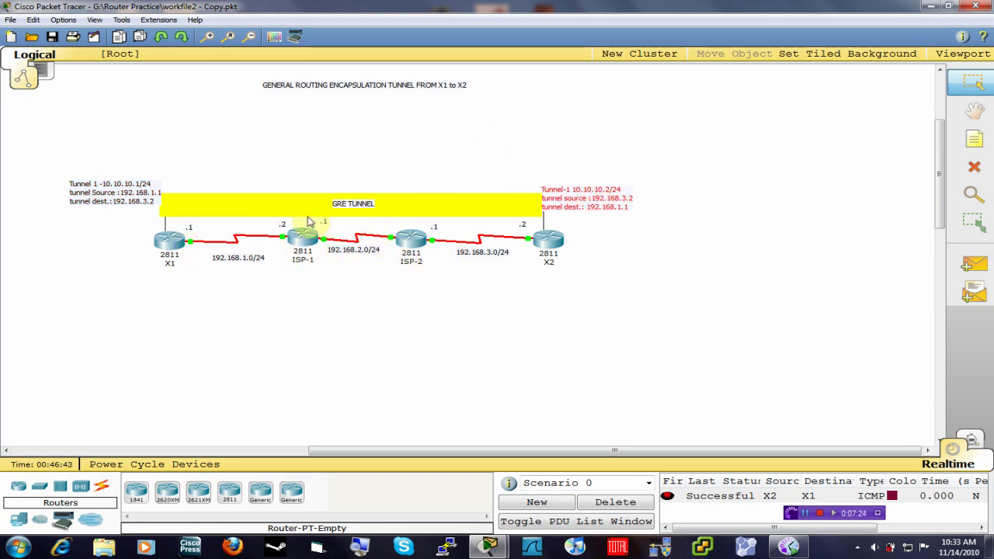
pyautogui.moveTo(268, 183); pyautogui.dragTo(414, 289)
pyautogui.click(538, 293)
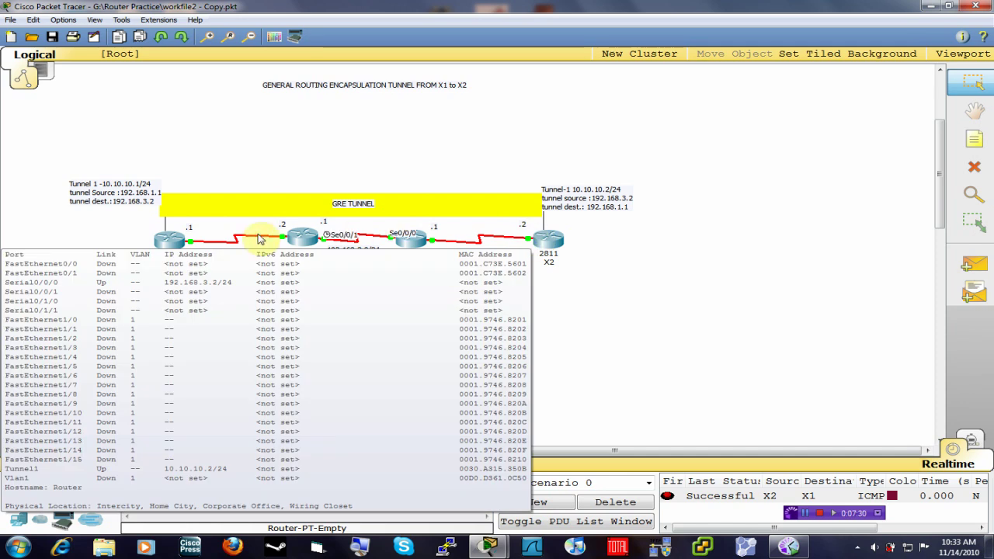
# Open router X1's command line at a fresh prompt and position its window clear of router X2
pyautogui.moveTo(174, 247)
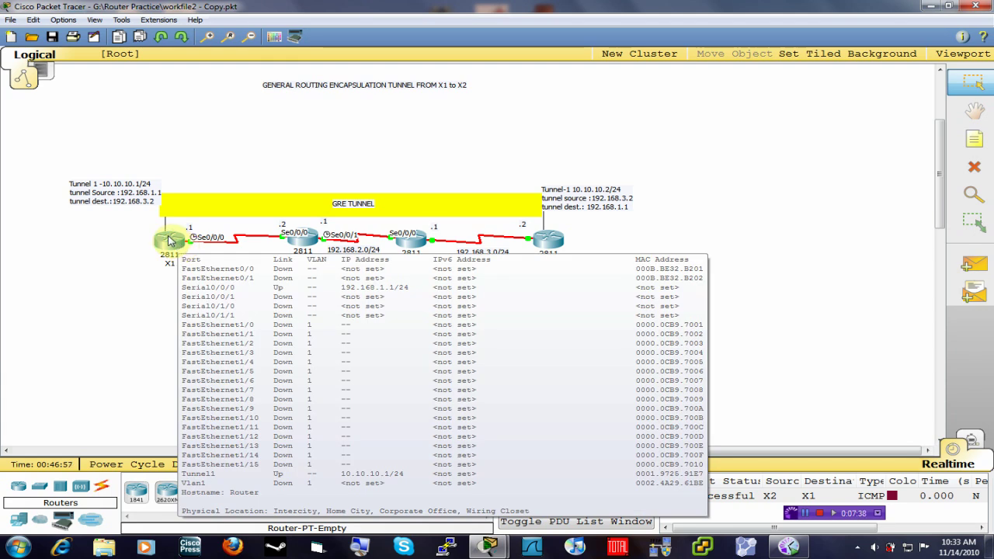
pyautogui.click(614, 233)
pyautogui.click(180, 239)
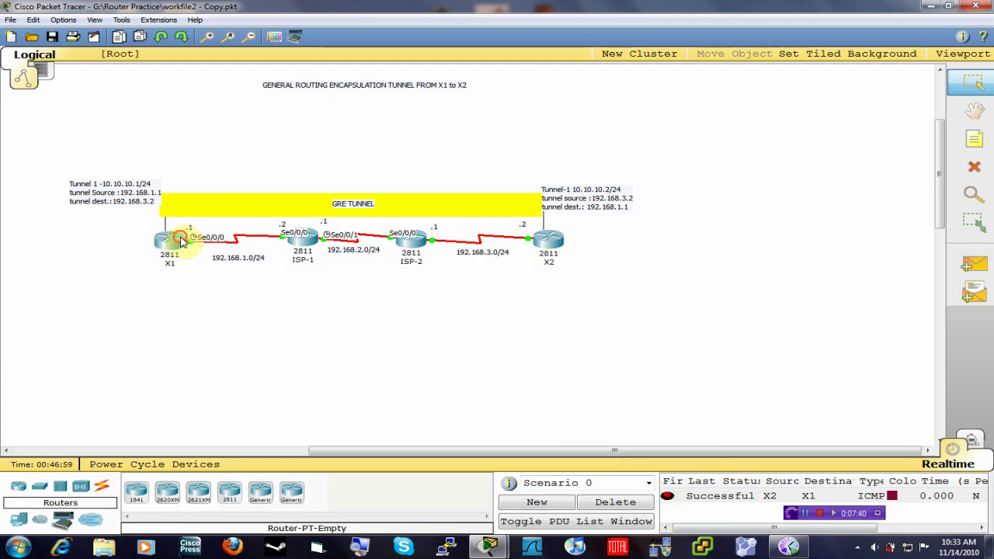
pyautogui.moveTo(248, 28); pyautogui.dragTo(637, 285)
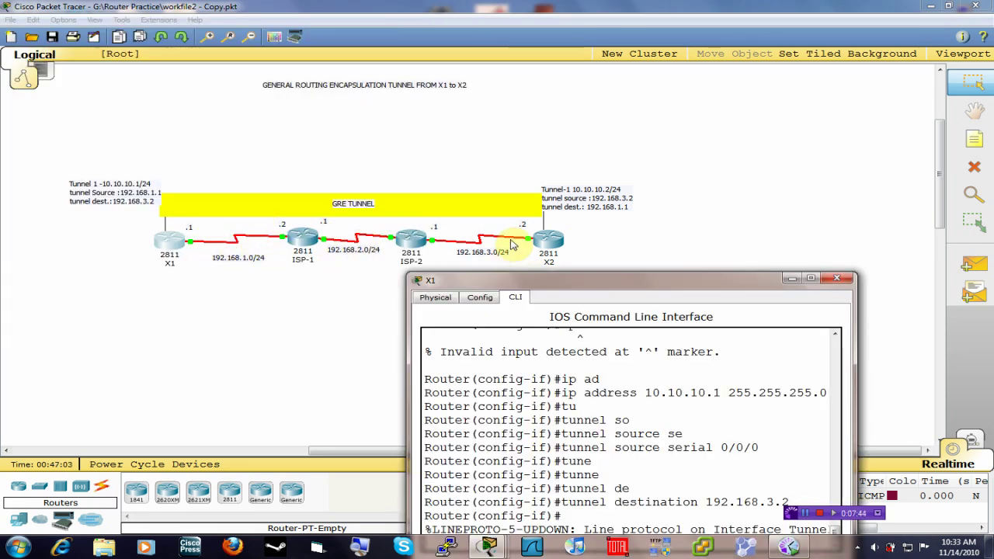
pyautogui.moveTo(466, 281); pyautogui.dragTo(29, 57)
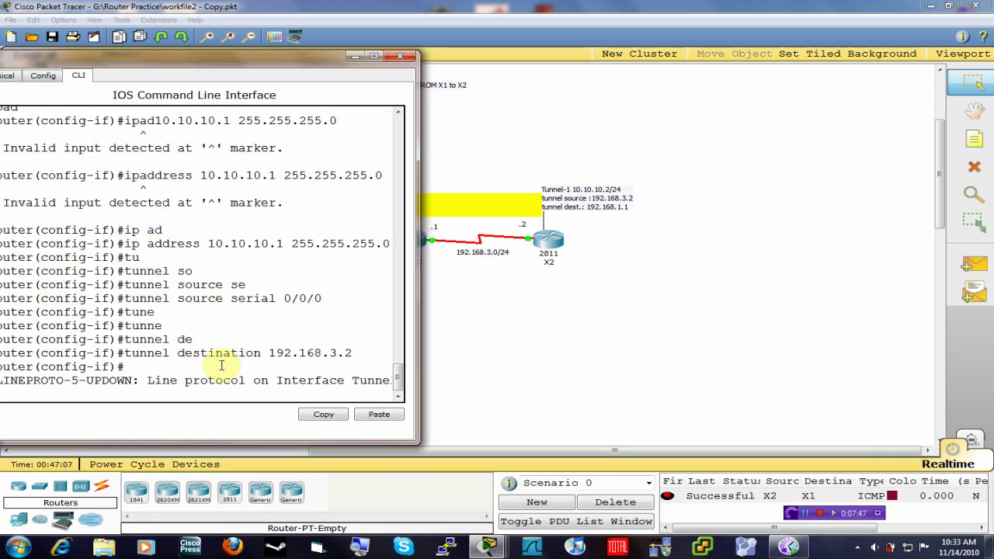
pyautogui.press('Return')
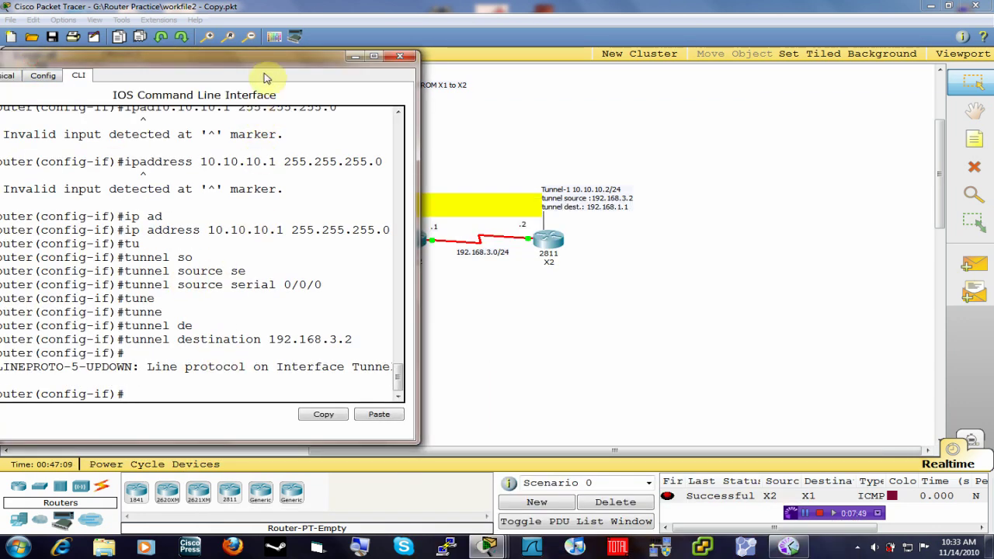
pyautogui.moveTo(266, 58); pyautogui.dragTo(309, 54)
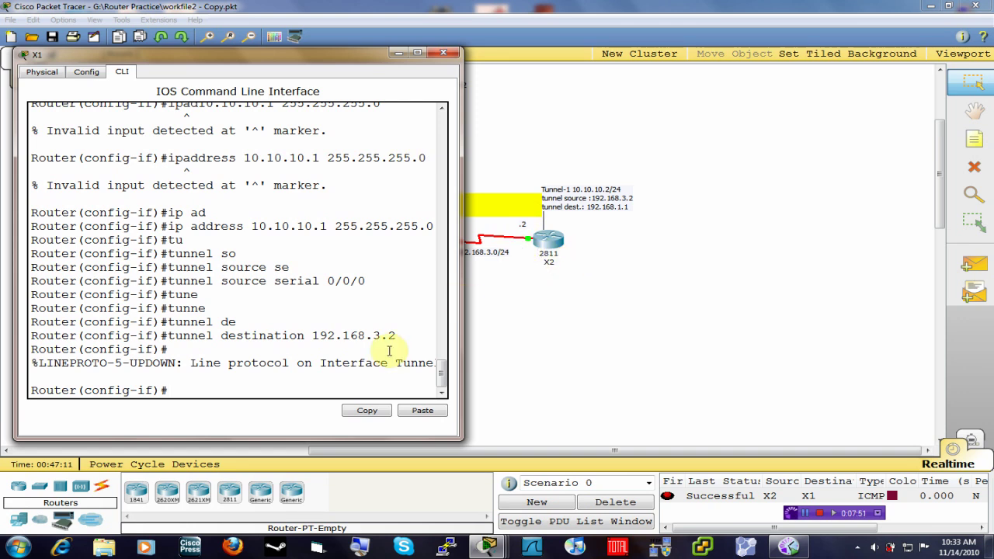
# Leave interface configuration on X1 and enter global configuration mode with enable and conf t
pyautogui.hotkey('ctrl', 'z')
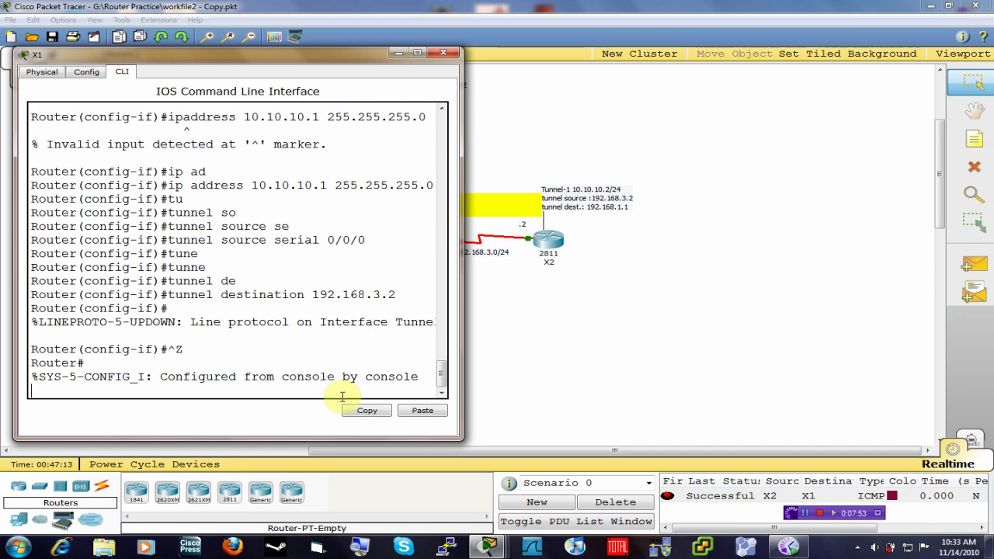
pyautogui.press('Return')
pyautogui.write('enab')
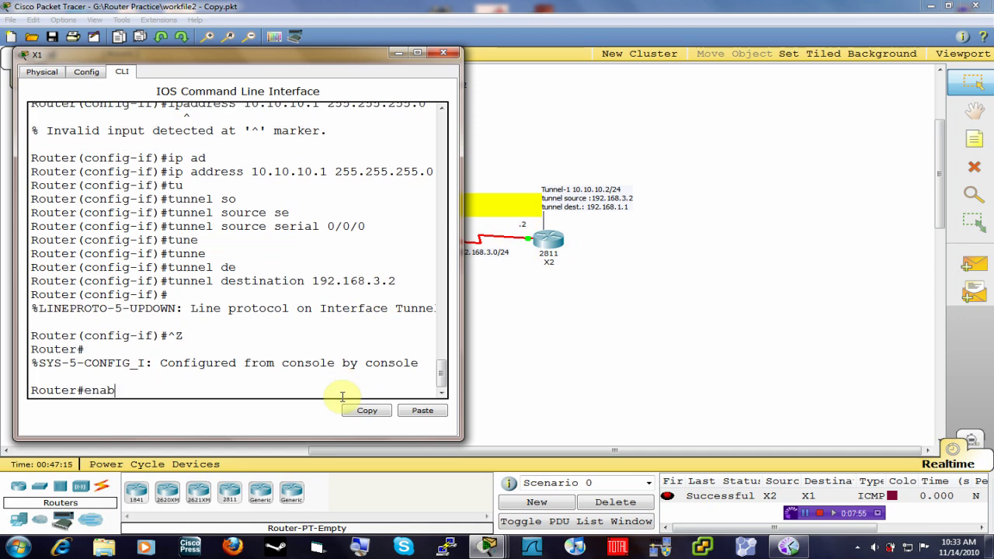
pyautogui.write('le')
pyautogui.press('Return')
pyautogui.write('conf t')
pyautogui.press('Return')
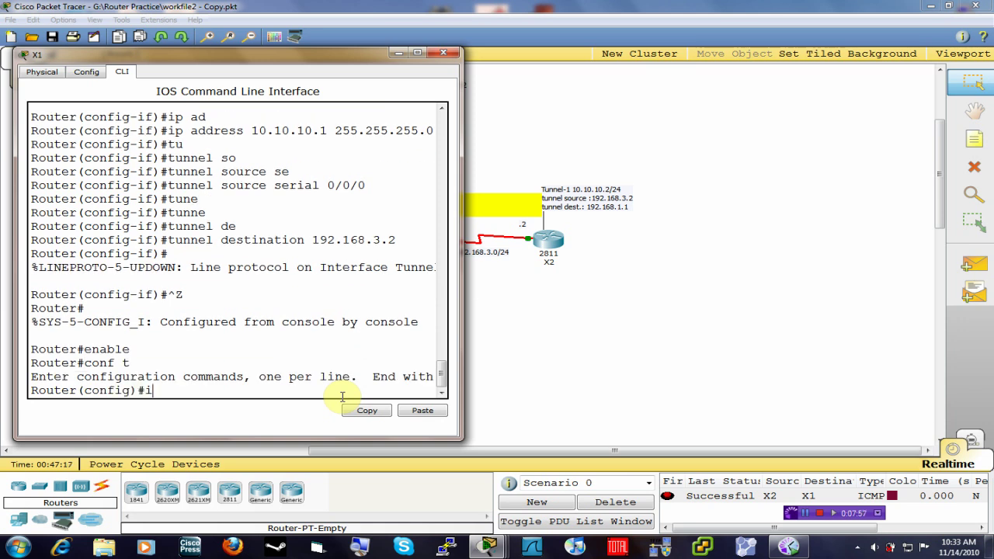
# Add a static route on X1 to 192.168.3.0 255.255.255.0 through Serial 0/0/0 and leave configuration mode
pyautogui.write('ip rout')
pyautogui.press('Tab')
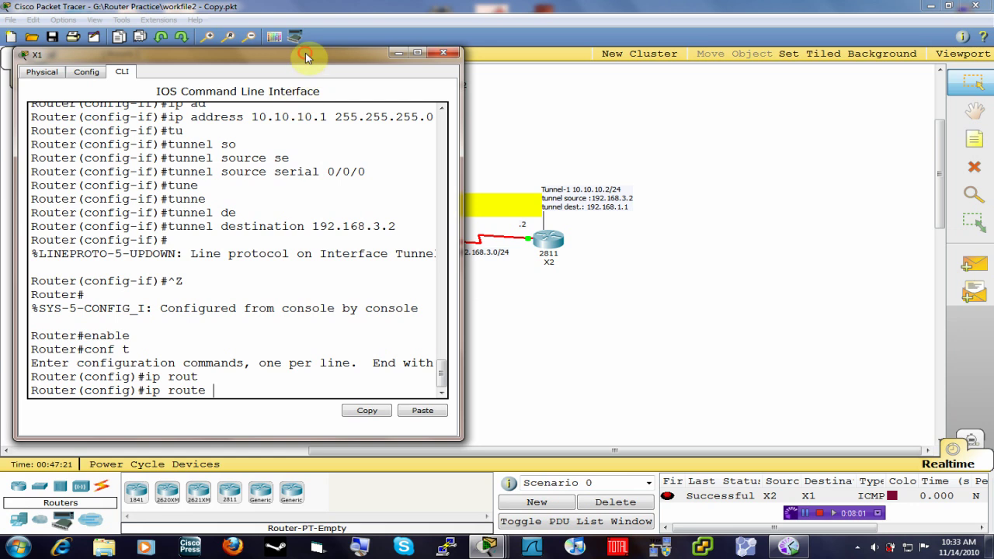
pyautogui.moveTo(305, 56); pyautogui.dragTo(271, 59)
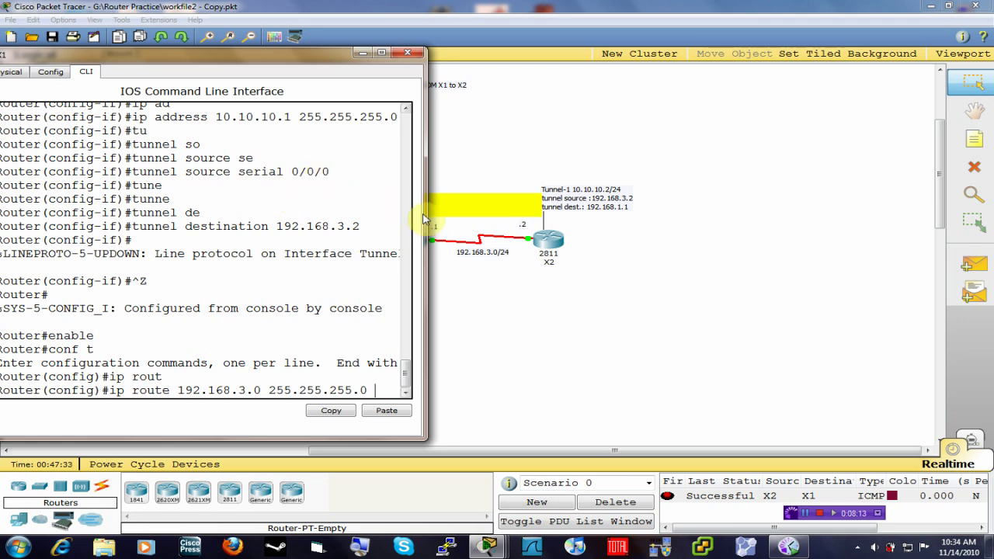
pyautogui.moveTo(424, 213); pyautogui.dragTo(480, 212)
pyautogui.press('Tab')
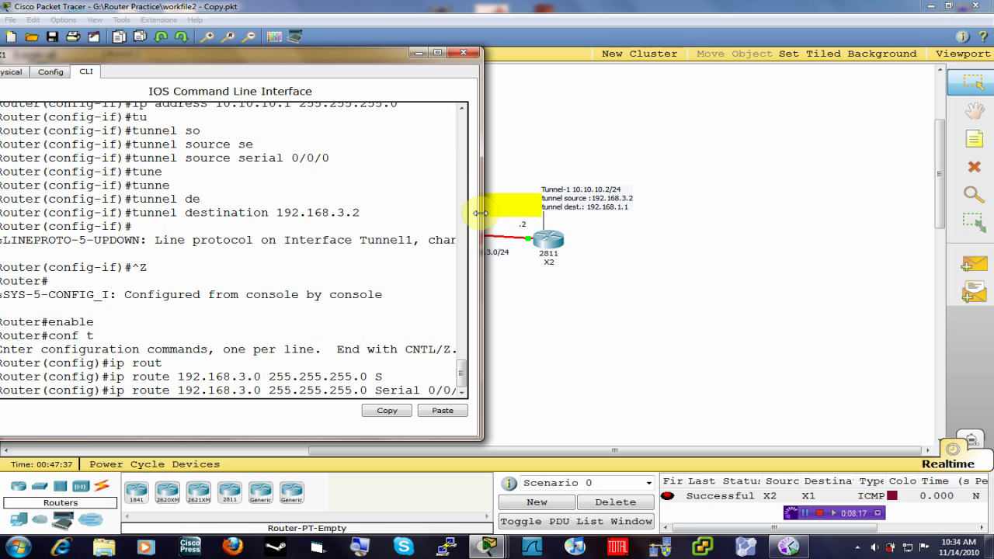
pyautogui.press('Return')
pyautogui.hotkey('ctrl', 'z')
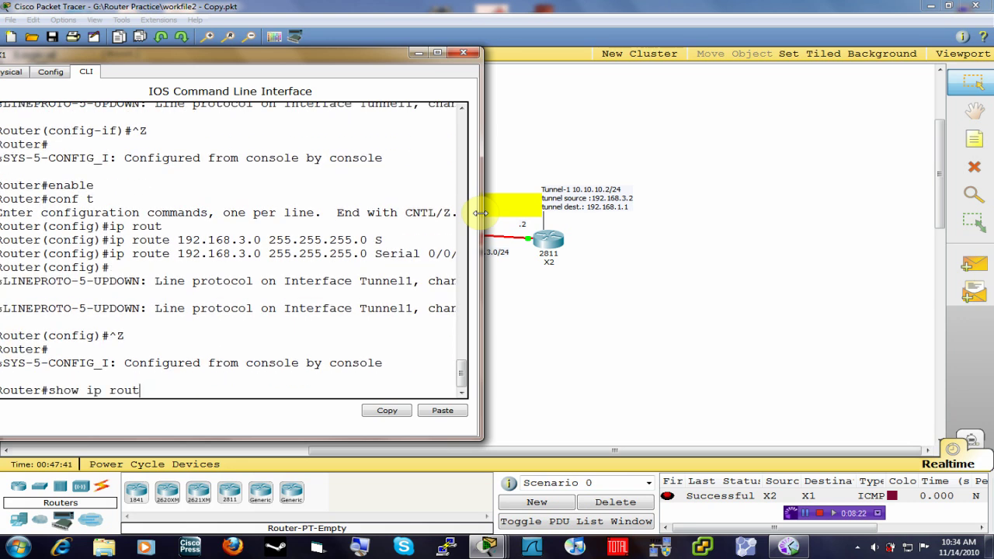
# Show X1's IP routing table, check the static 192.168.3.0/24 entry, and close X1's window
pyautogui.write('show ip rout')
pyautogui.press('Tab')
pyautogui.press('Return')
pyautogui.moveTo(370, 54); pyautogui.dragTo(419, 49)
pyautogui.moveTo(78, 367); pyautogui.dragTo(334, 368)
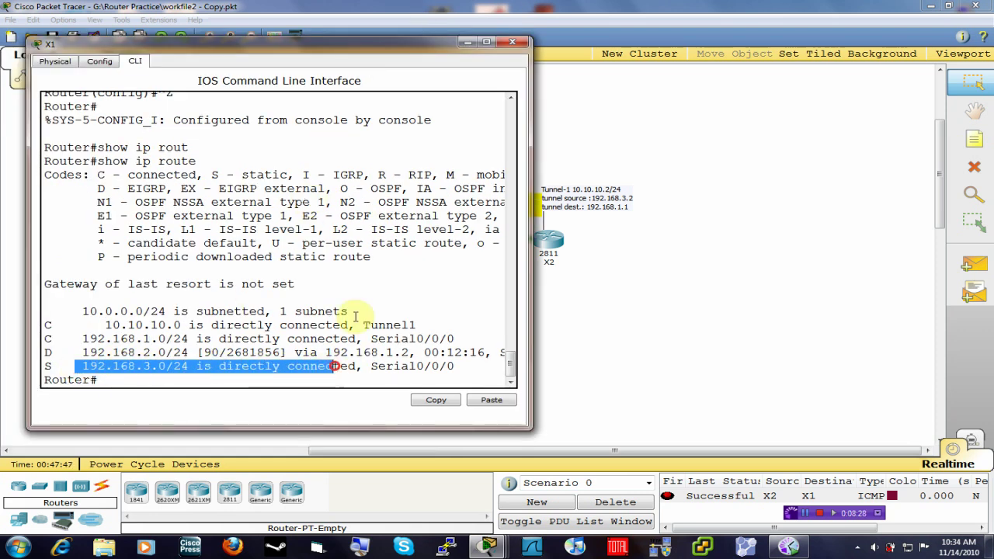
pyautogui.moveTo(379, 44); pyautogui.dragTo(368, 118)
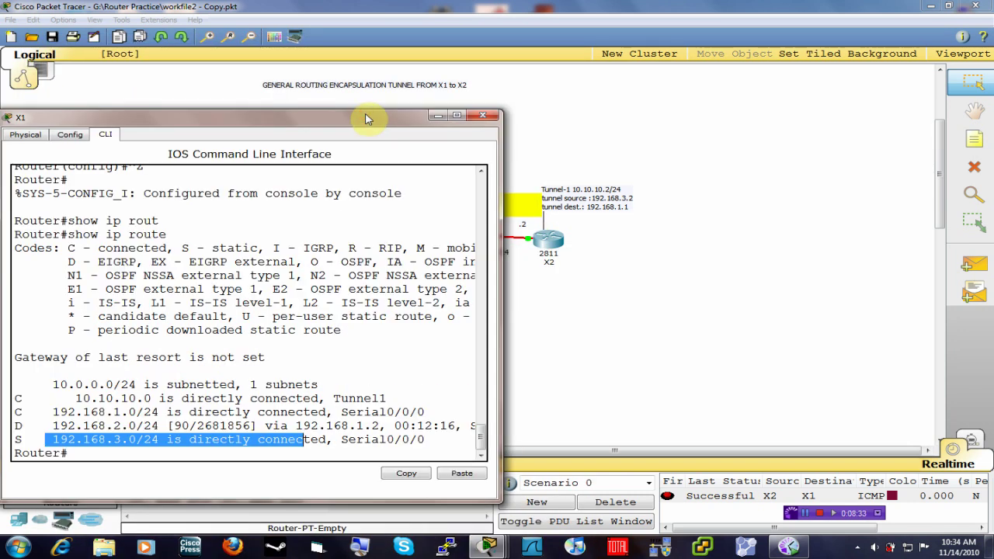
pyautogui.click(481, 118)
# Open router X2's command line, page through the remaining interface output, and enter global configuration mode with enable and conf t
pyautogui.click(548, 241)
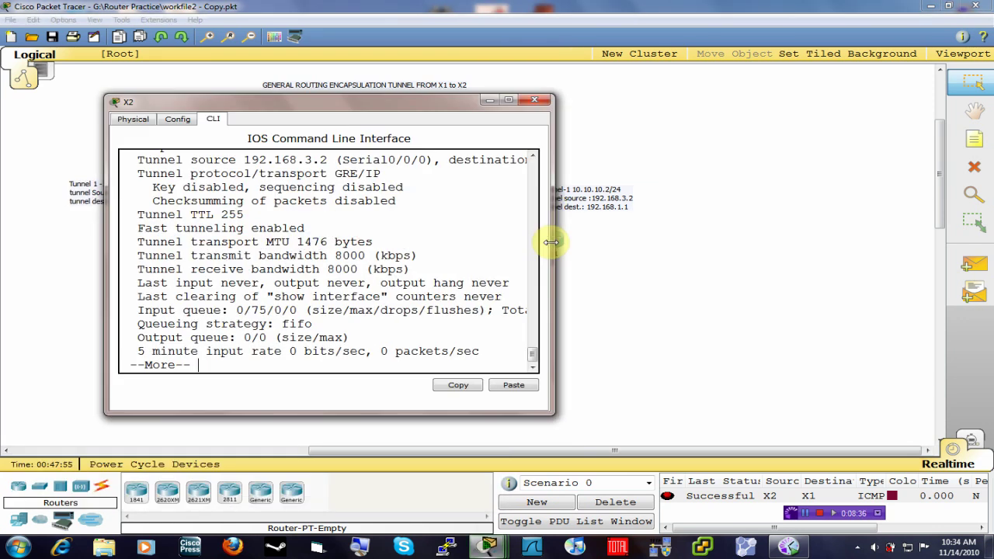
pyautogui.moveTo(435, 120); pyautogui.dragTo(817, 104)
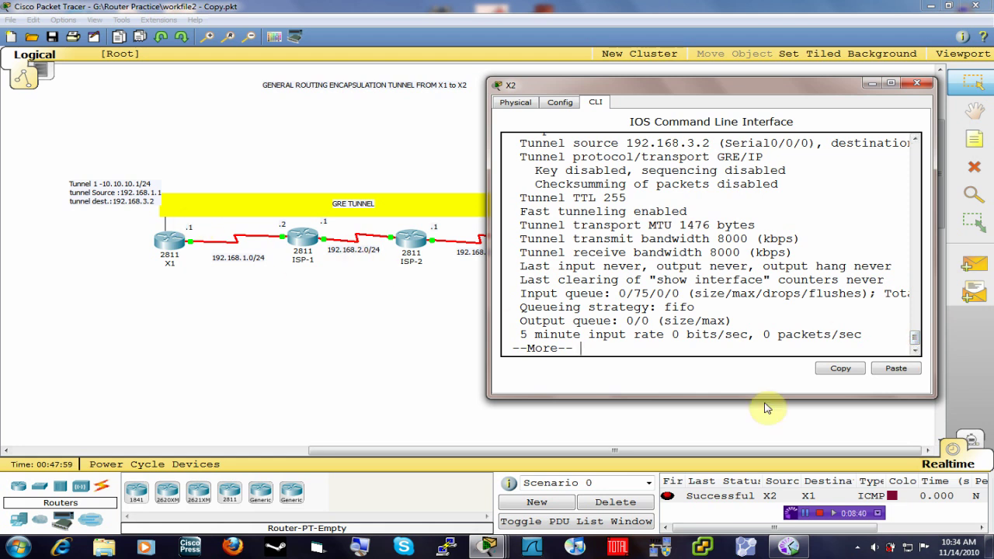
pyautogui.press('Return')
pyautogui.press('space')
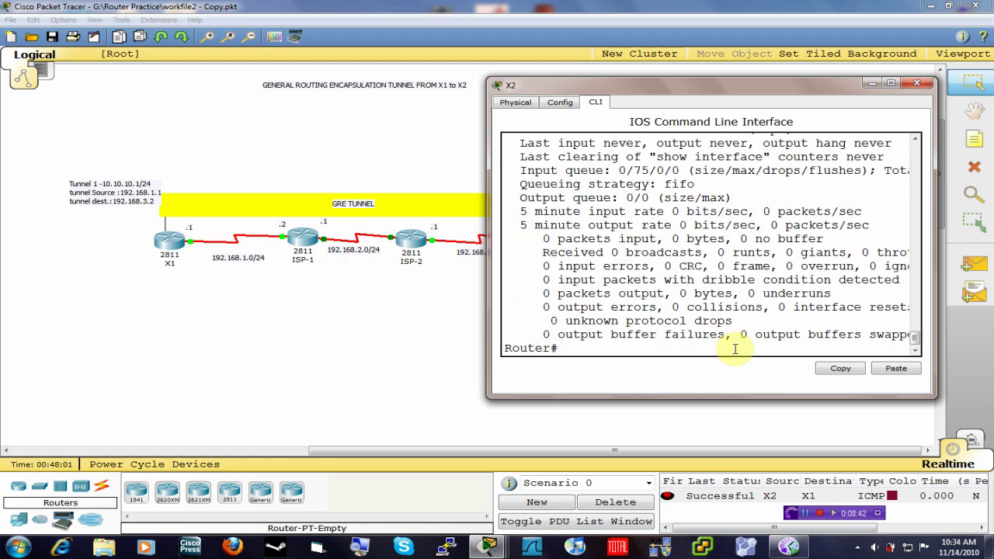
pyautogui.press('Return')
pyautogui.write('enable')
pyautogui.press('Return')
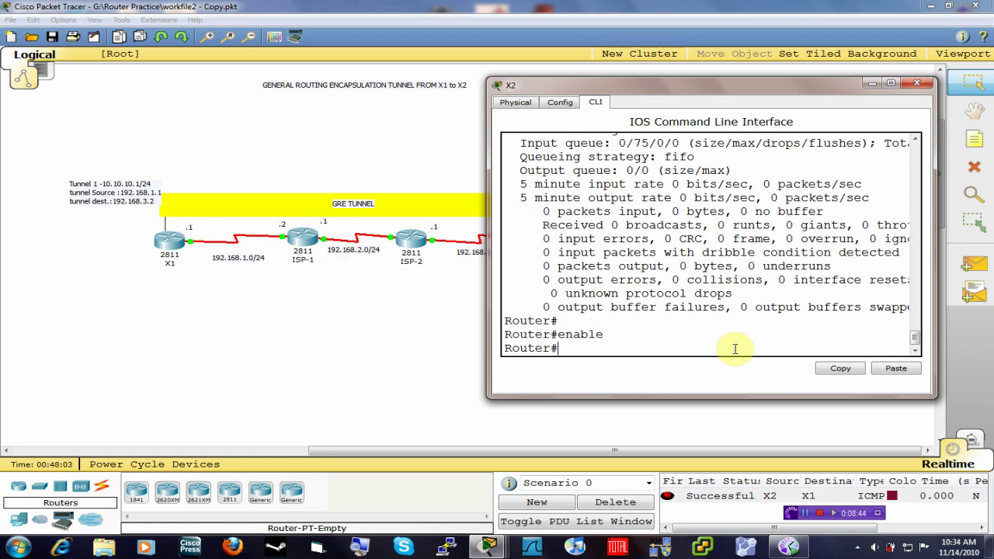
pyautogui.write('conf t')
pyautogui.press('Return')
# Add a static route on X2 to 192.168.1.0 255.255.255.0 through Serial 0/0/0 and leave configuration mode
pyautogui.write('ip ro')
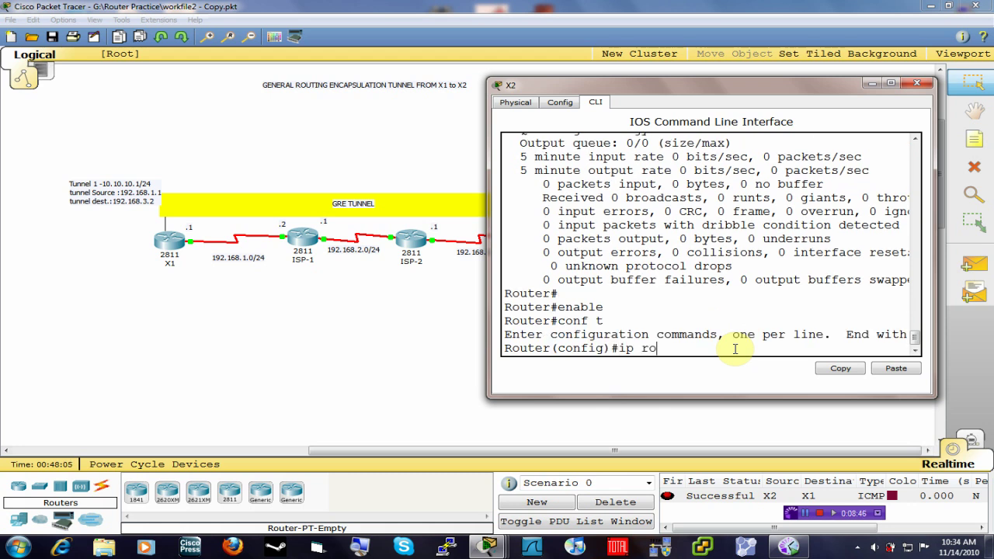
pyautogui.write('ut')
pyautogui.press('Tab')
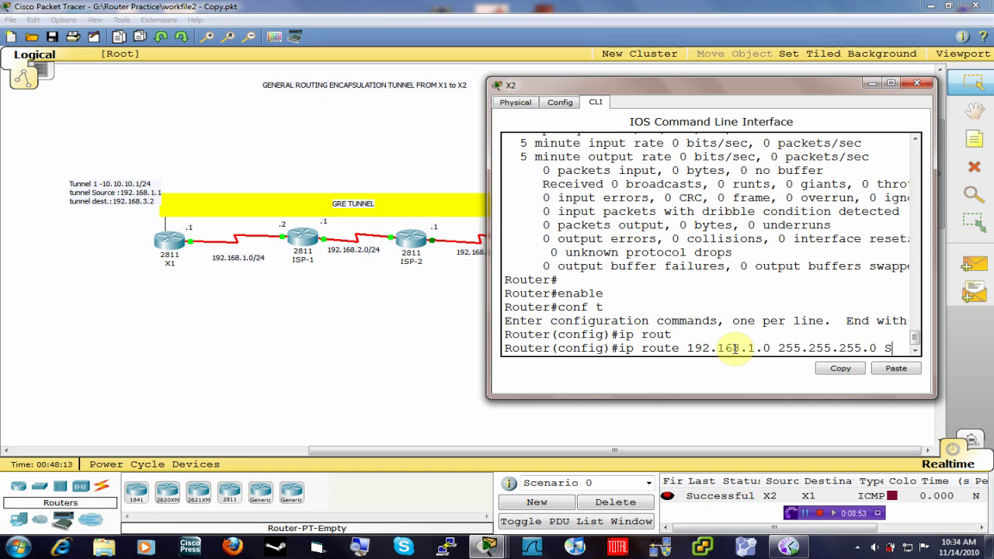
pyautogui.press('Tab')
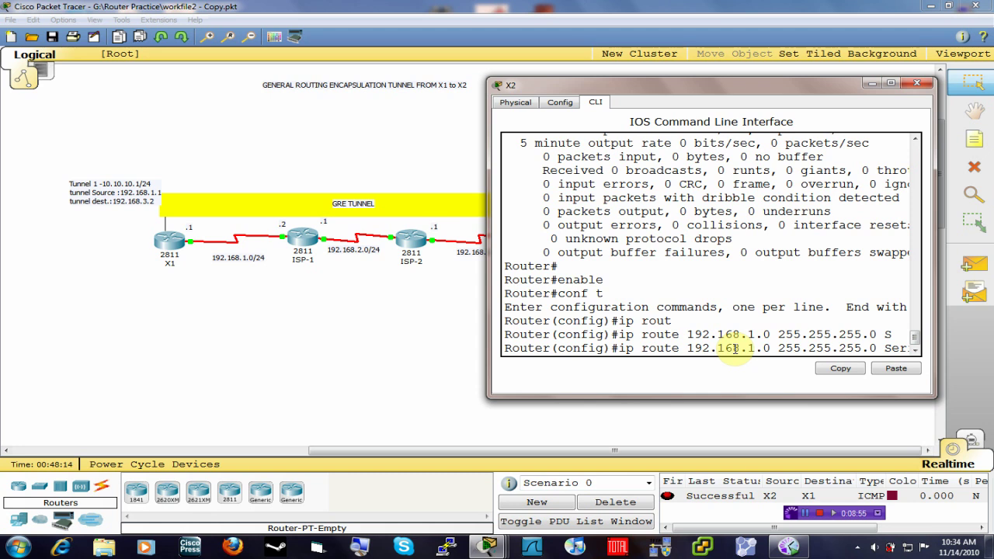
pyautogui.press('Return')
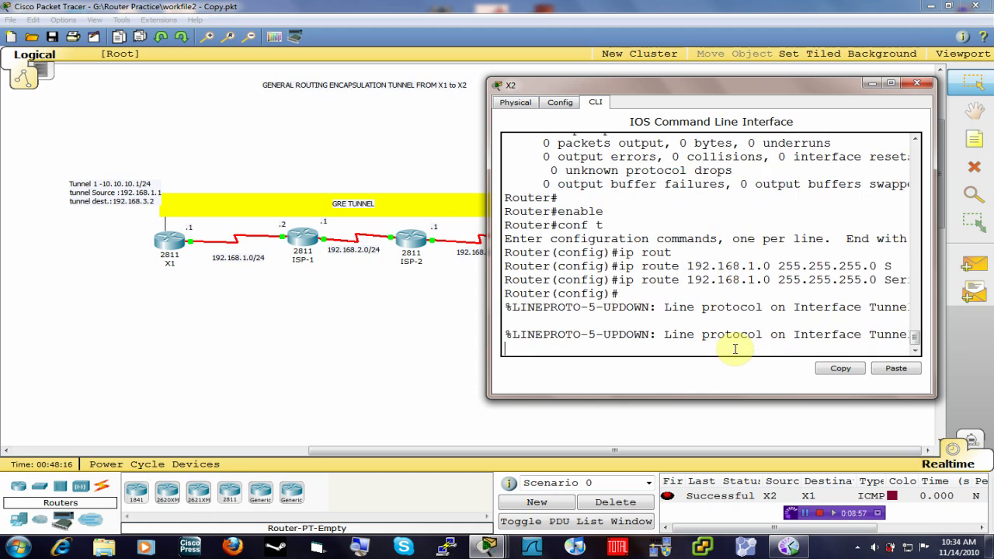
pyautogui.press('Return')
pyautogui.hotkey('ctrl', 'z')
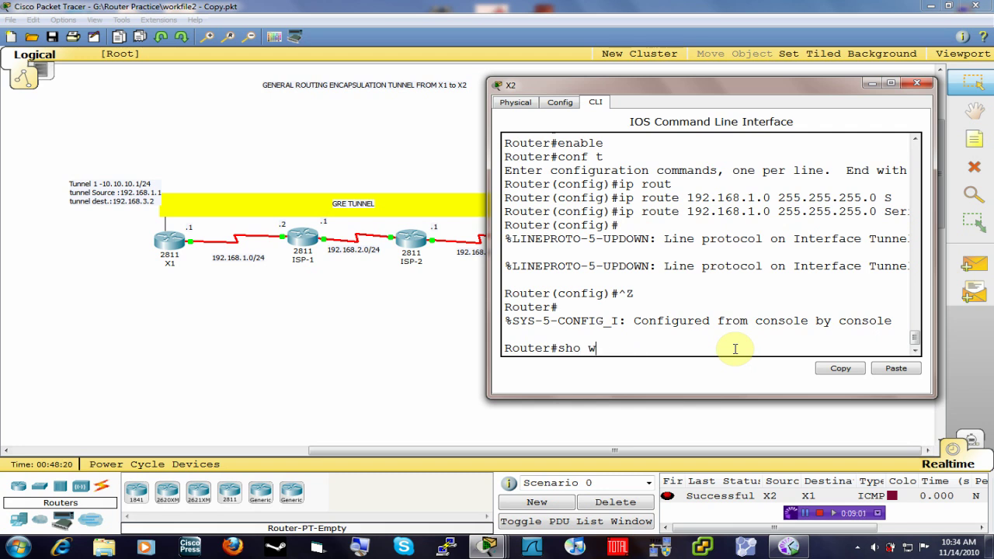
# Show X2's IP routing table, check the static 192.168.1.0/24 entry, and close X2's window
pyautogui.press('Tab')
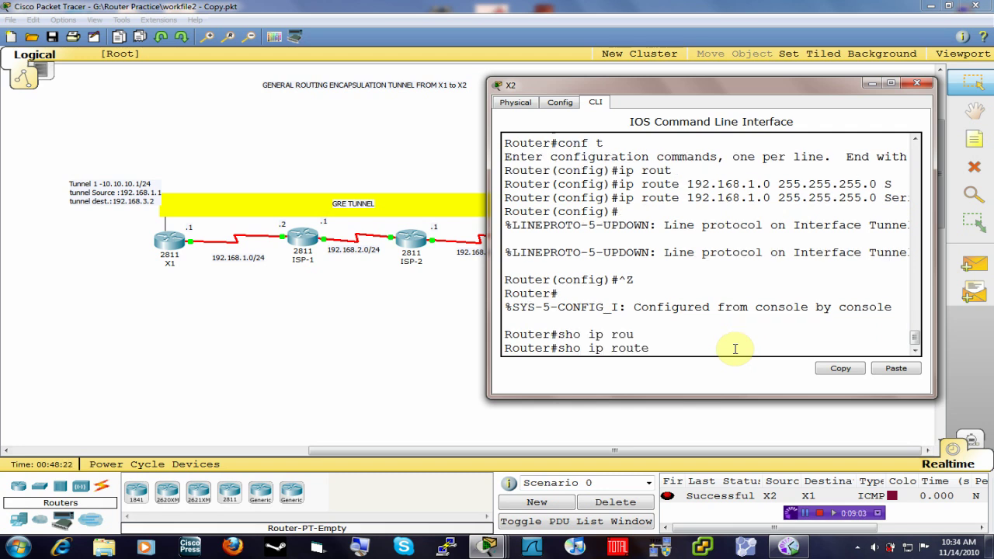
pyautogui.press('Return')
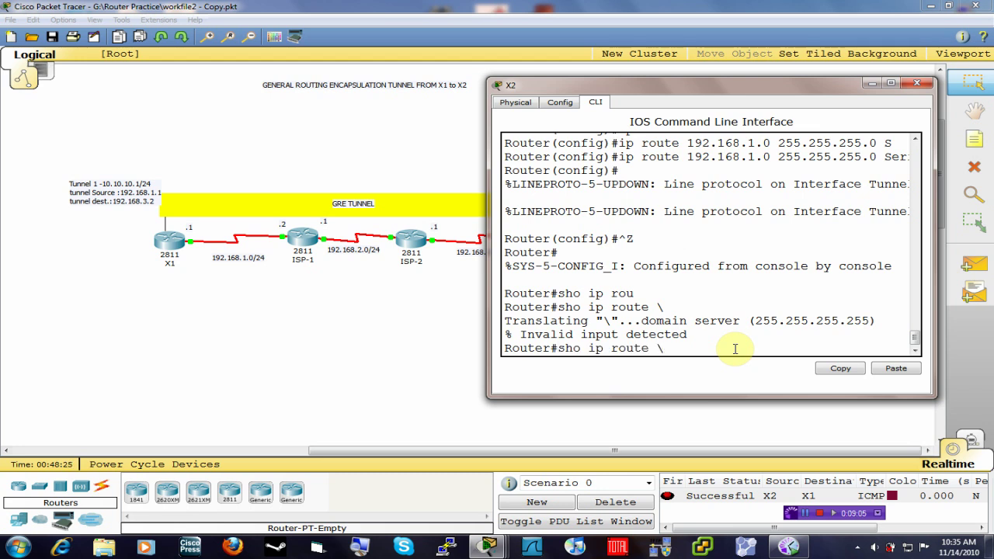
pyautogui.press('BackSpace')
pyautogui.press('Return')
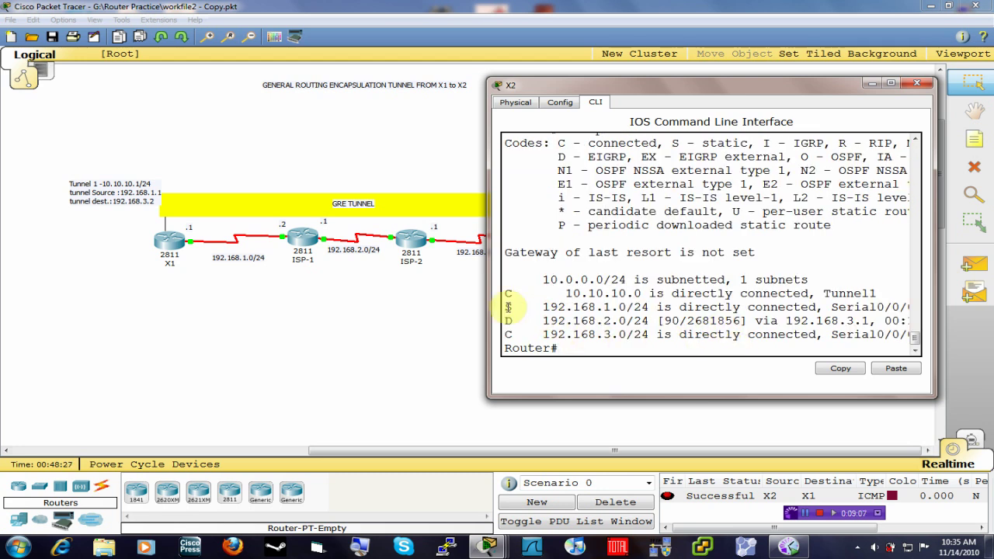
pyautogui.moveTo(509, 307); pyautogui.dragTo(914, 307)
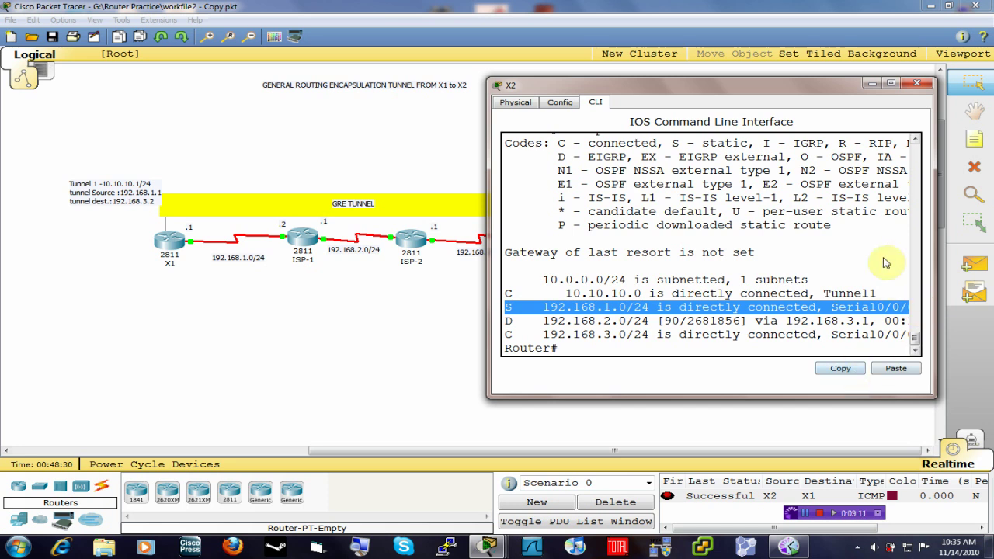
pyautogui.click(917, 83)
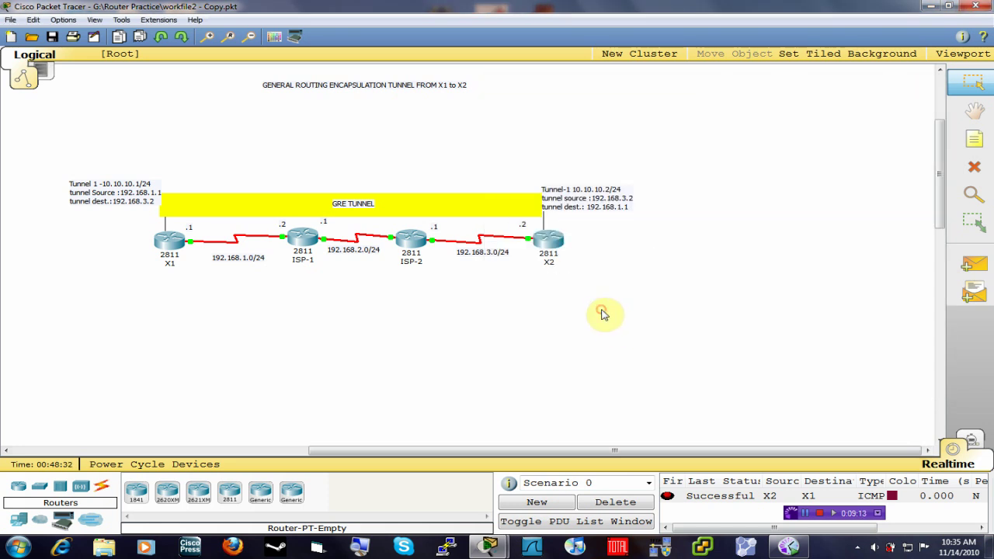
# Reopen X2's command line, run a traceroute to 192.168.1.1, and move its window clear of the topology
pyautogui.click(548, 248)
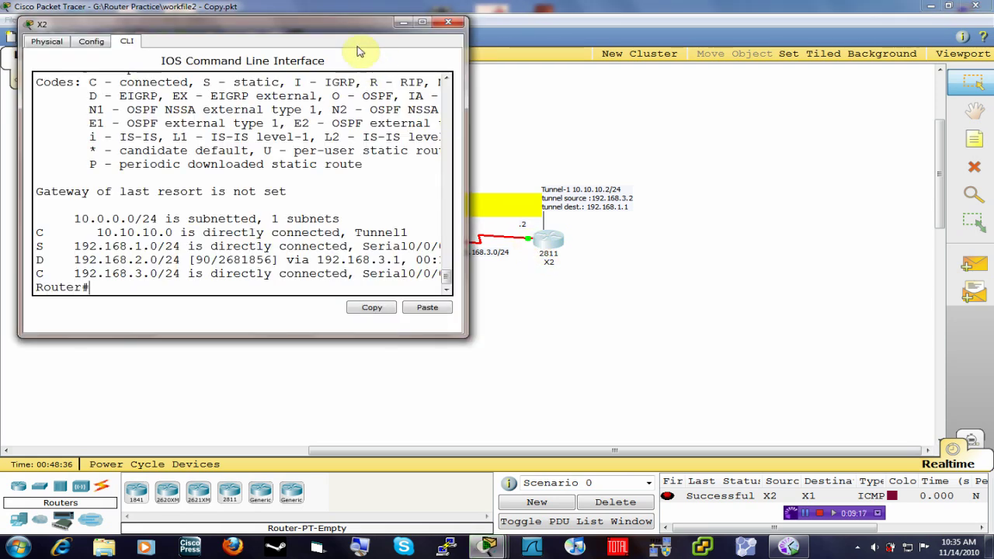
pyautogui.moveTo(342, 23); pyautogui.dragTo(780, 115)
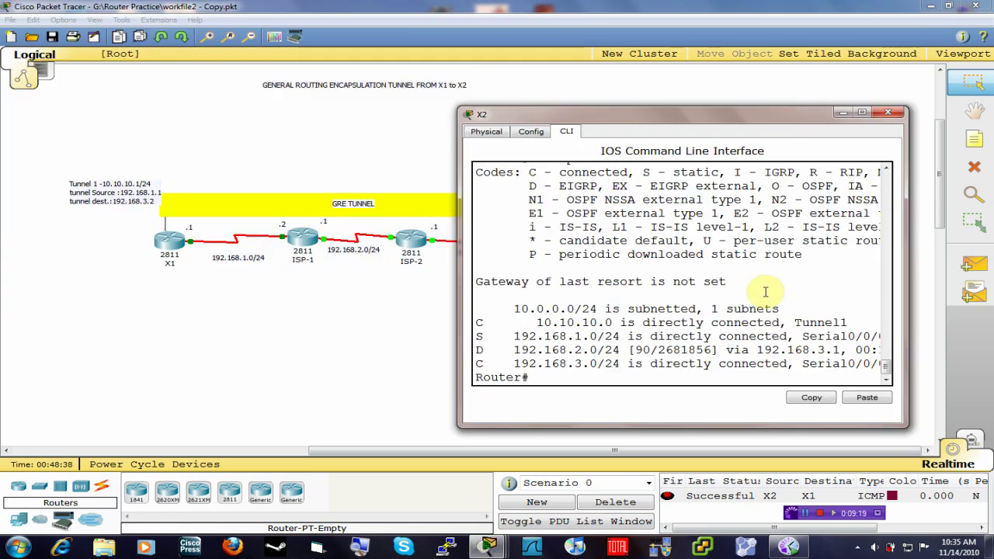
pyautogui.write('trac')
pyautogui.press('Tab')
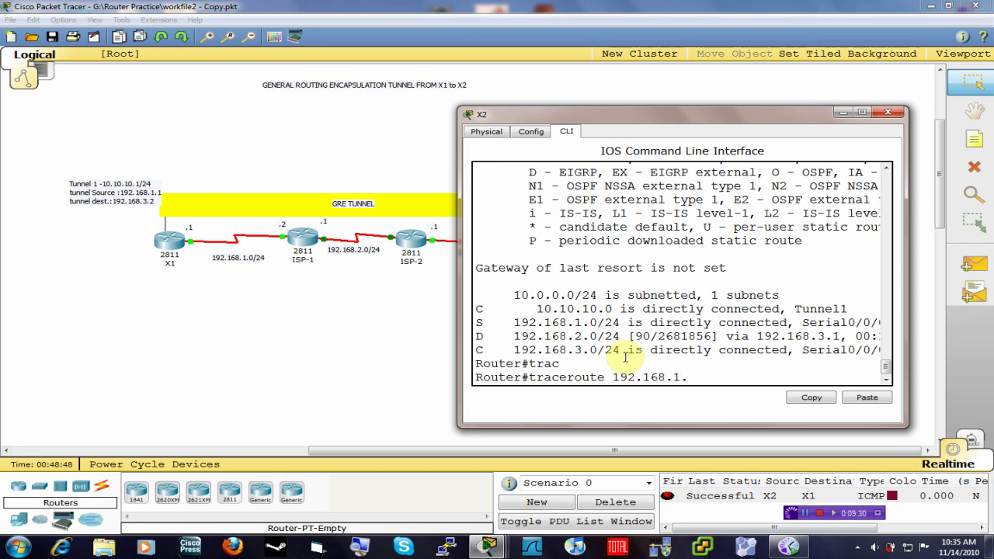
pyautogui.press('Return')
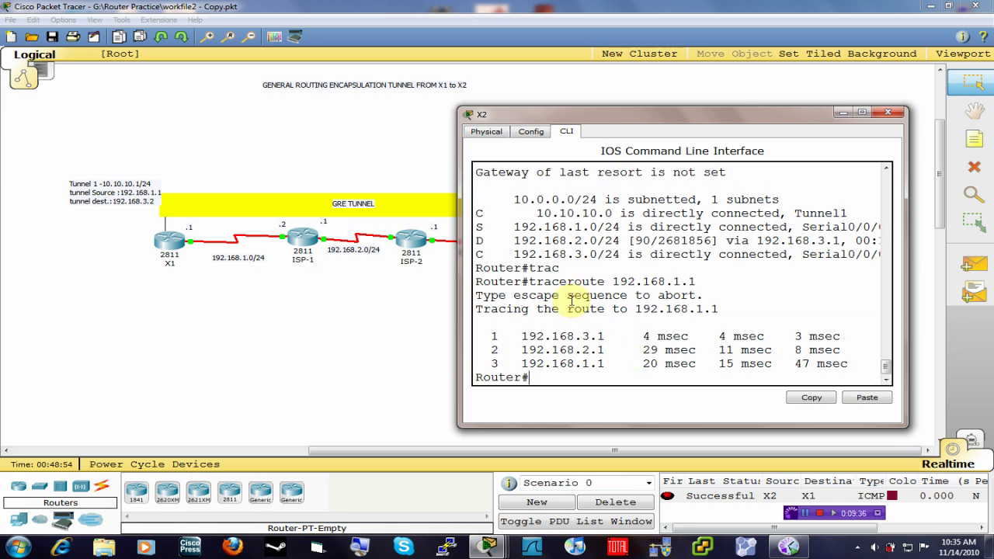
pyautogui.moveTo(641, 114); pyautogui.dragTo(782, 207)
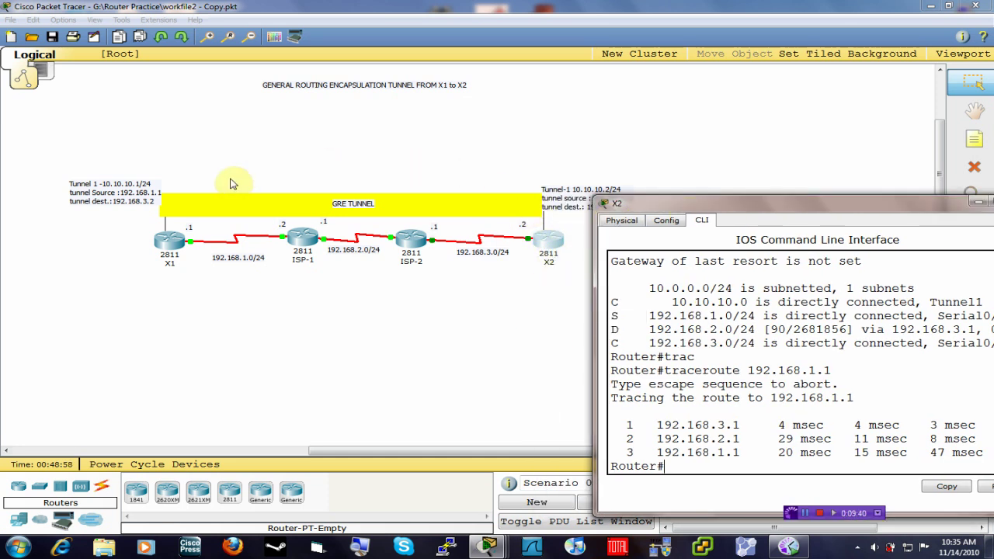
# Run a traceroute from X2 to X1's tunnel address 10.10.10.1 and highlight the resulting hop line
pyautogui.moveTo(664, 202); pyautogui.dragTo(638, 142)
pyautogui.write('tr')
pyautogui.press('Tab')
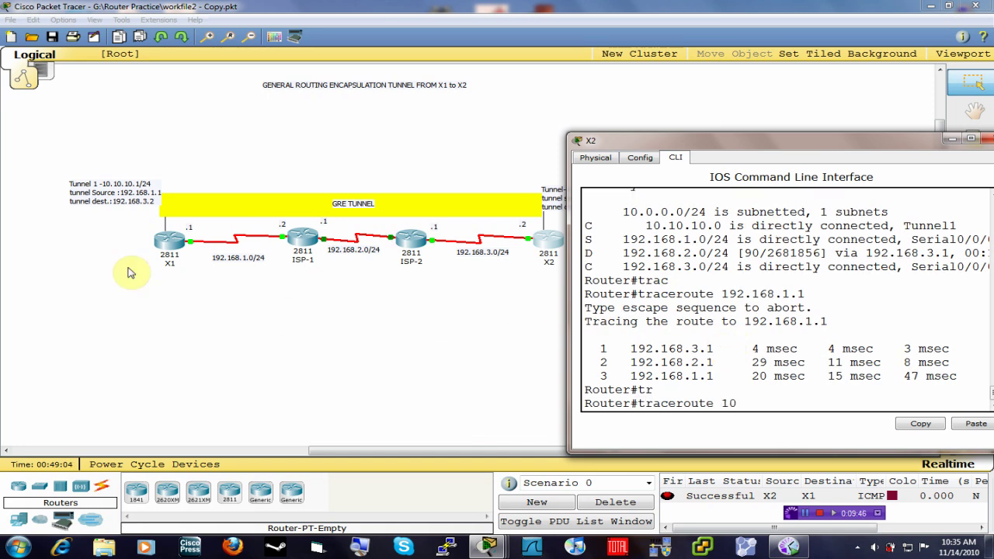
pyautogui.click(785, 407)
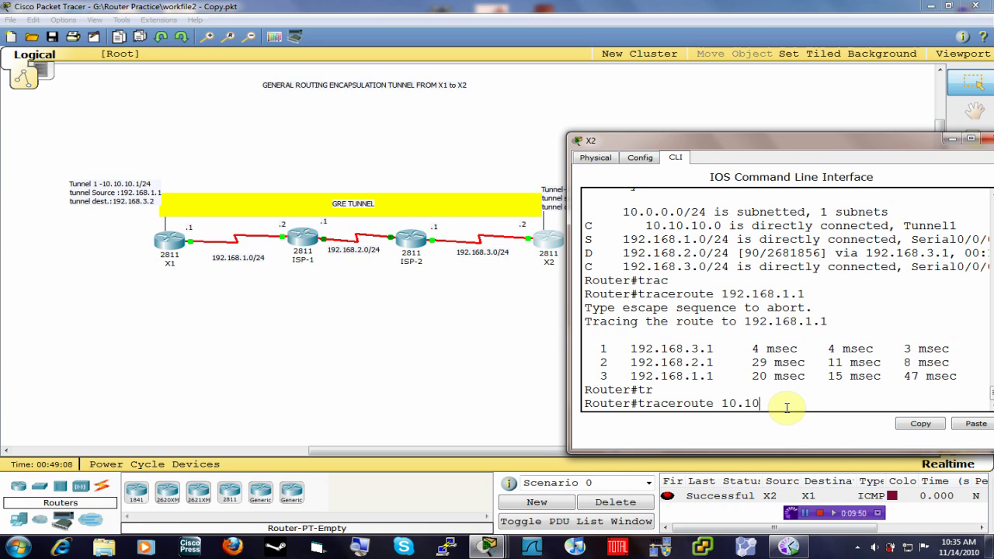
pyautogui.write('.10.10.1')
pyautogui.press('Return')
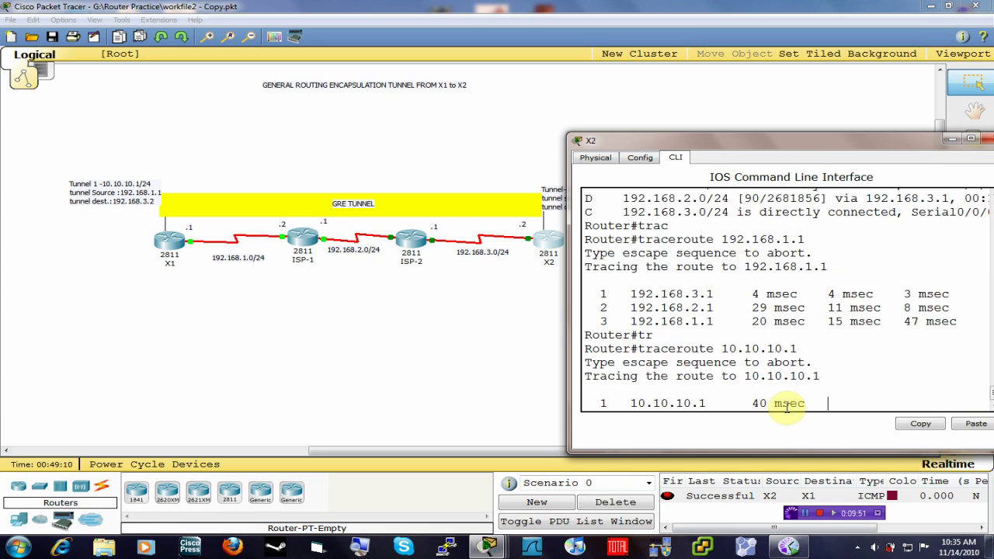
pyautogui.moveTo(632, 390); pyautogui.dragTo(948, 390)
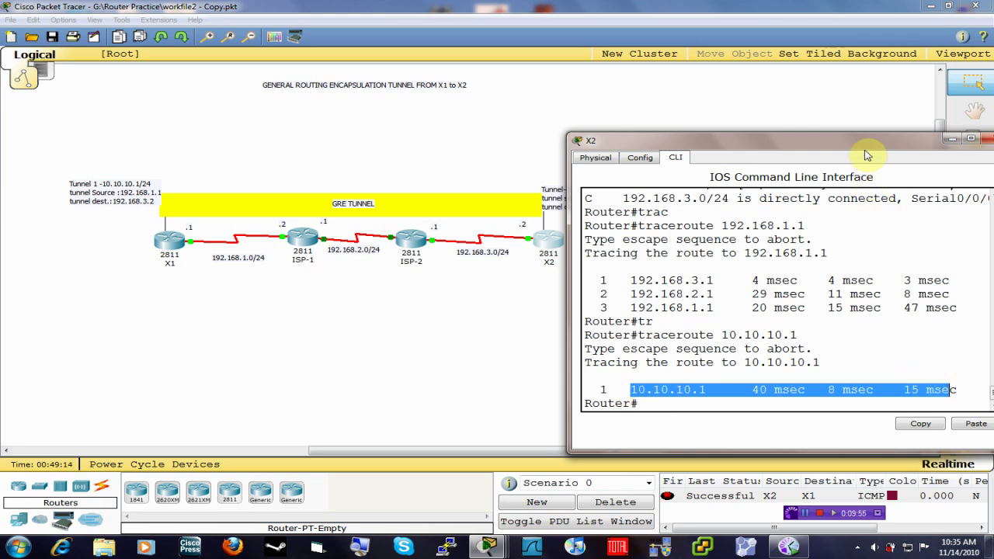
# Compare the 10.10.10.1 trace hop with the GRE tunnel drawn in the topology, repositioning X2's window, and return to the workspace
pyautogui.moveTo(865, 147); pyautogui.dragTo(685, 244)
pyautogui.moveTo(560, 239); pyautogui.dragTo(573, 257)
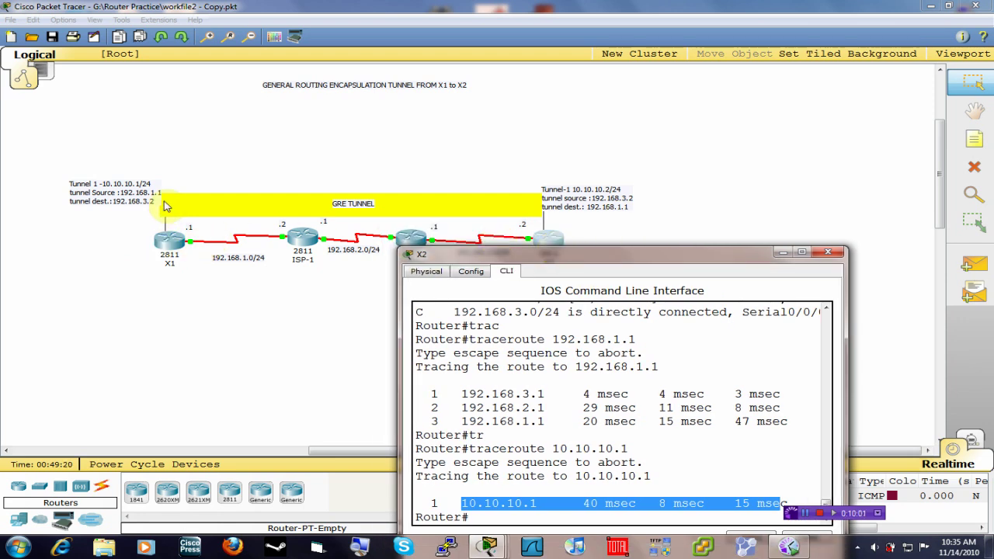
pyautogui.click(559, 255)
pyautogui.moveTo(632, 182); pyautogui.dragTo(670, 82)
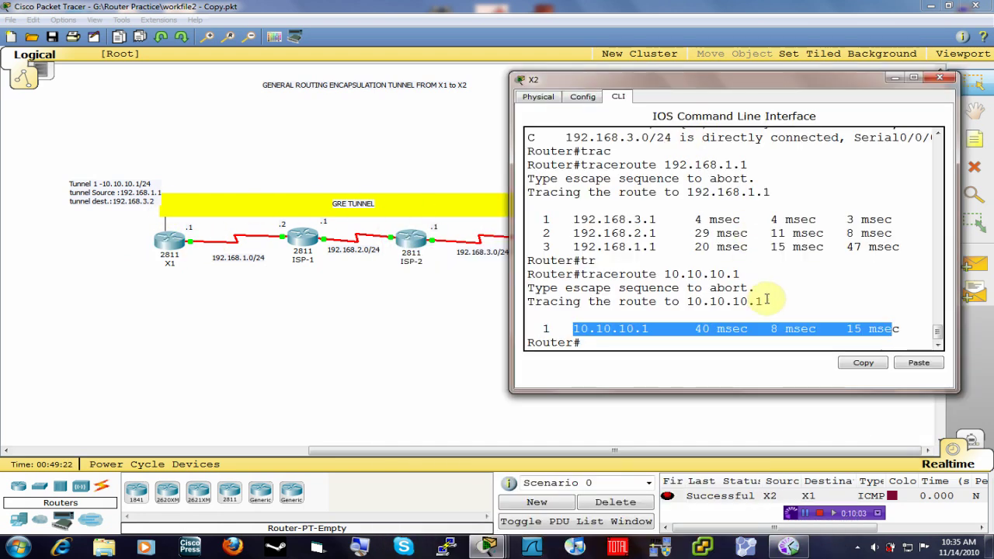
pyautogui.click(576, 329)
pyautogui.moveTo(576, 329); pyautogui.dragTo(885, 329)
pyautogui.click(330, 240)
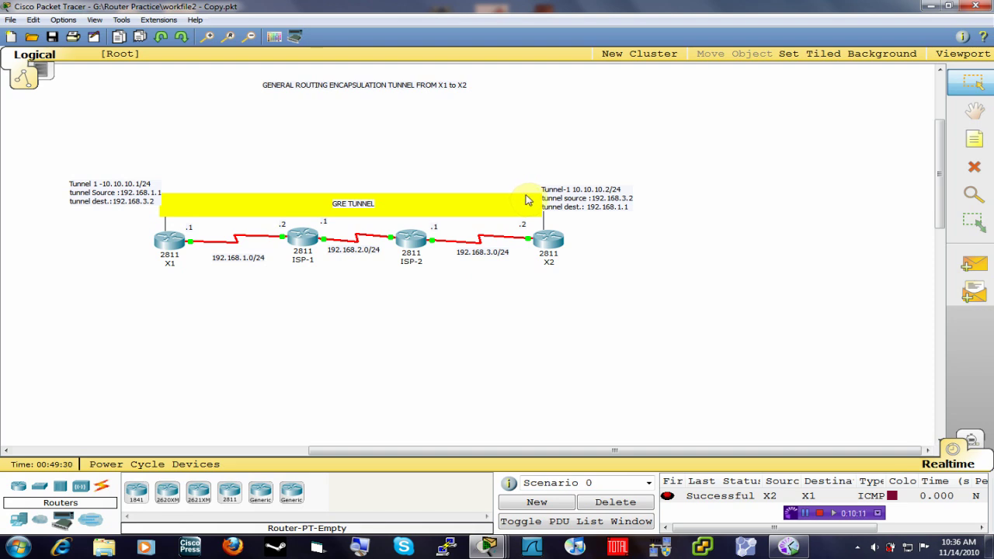
pyautogui.click(692, 195)
pyautogui.click(311, 275)
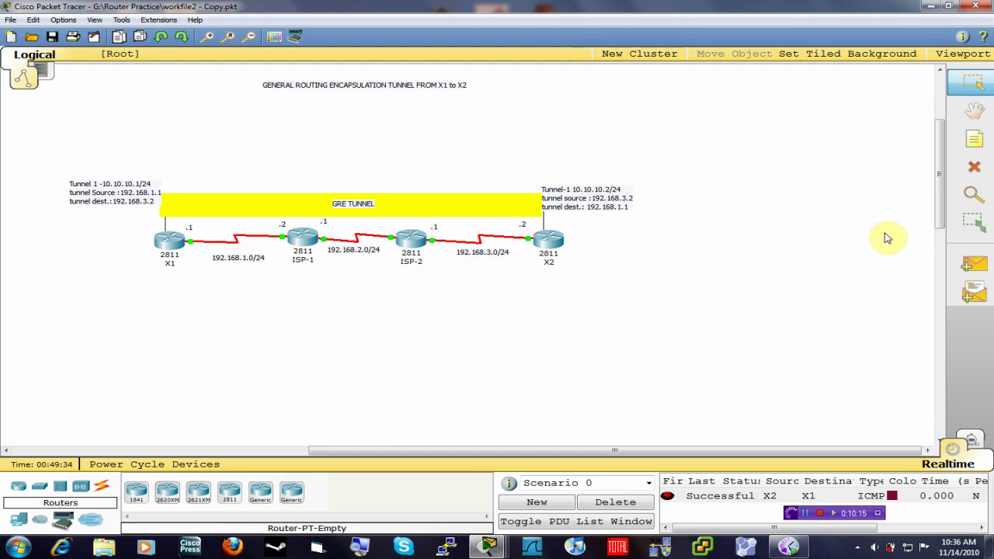
pyautogui.moveTo(937, 205)
pyautogui.mouseDown()
pyautogui.moveTo(945, 182)
pyautogui.moveTo(943, 204)
pyautogui.mouseUp()
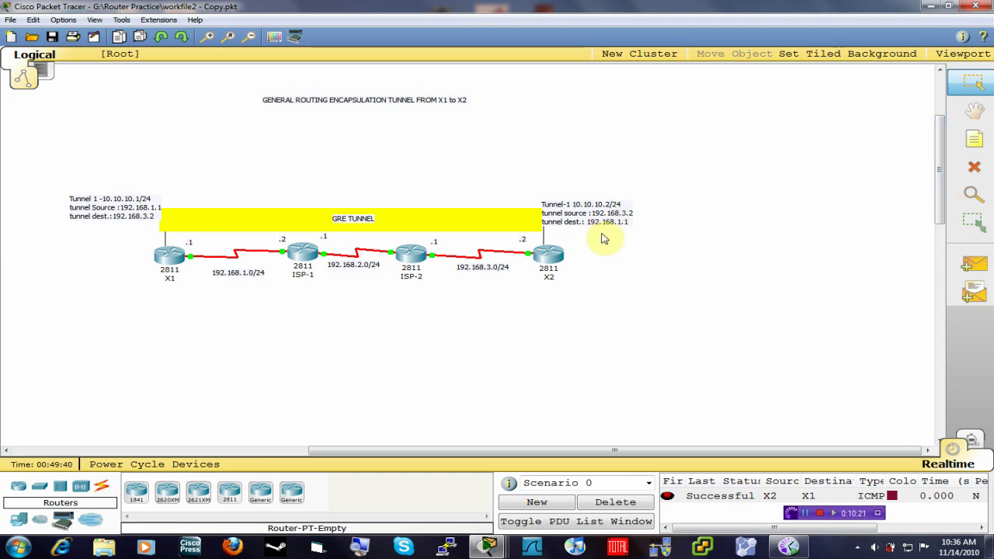
pyautogui.moveTo(705, 452); pyautogui.dragTo(629, 458)
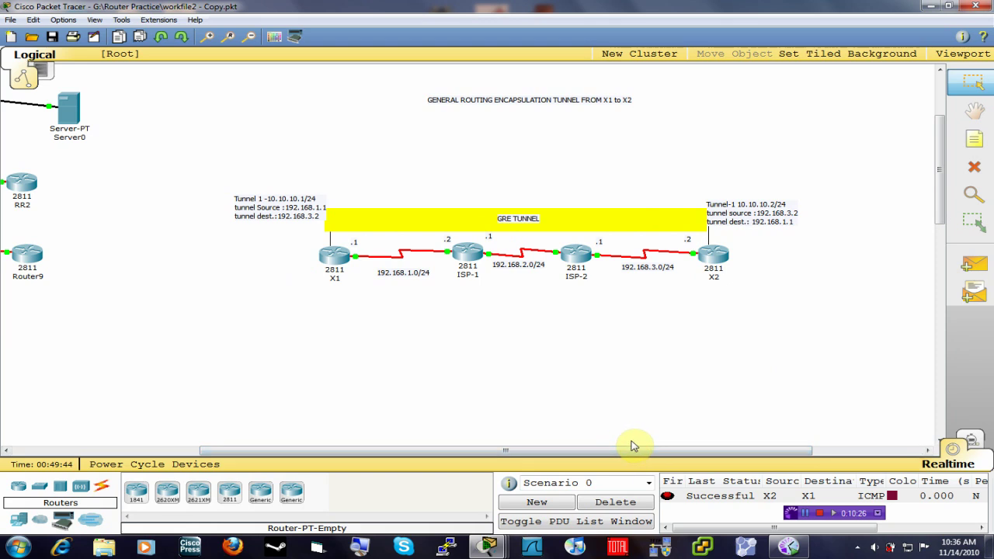